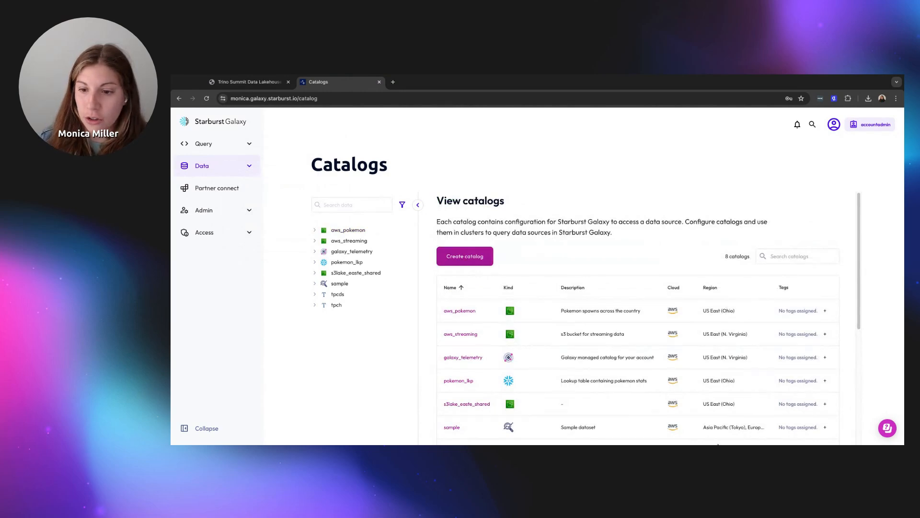
Run Test connection in the aws_pokemon catalog's configuration, then cancel without saving
left_click(207, 428)
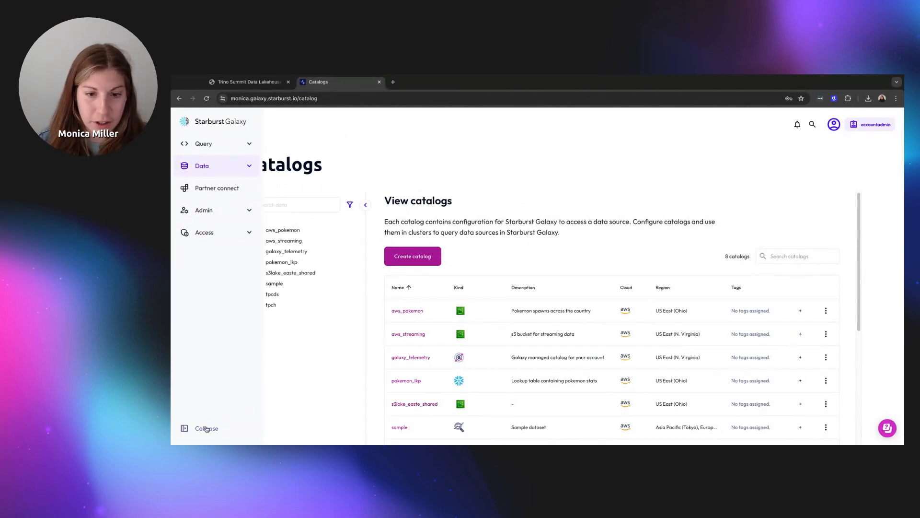
left_click(826, 310)
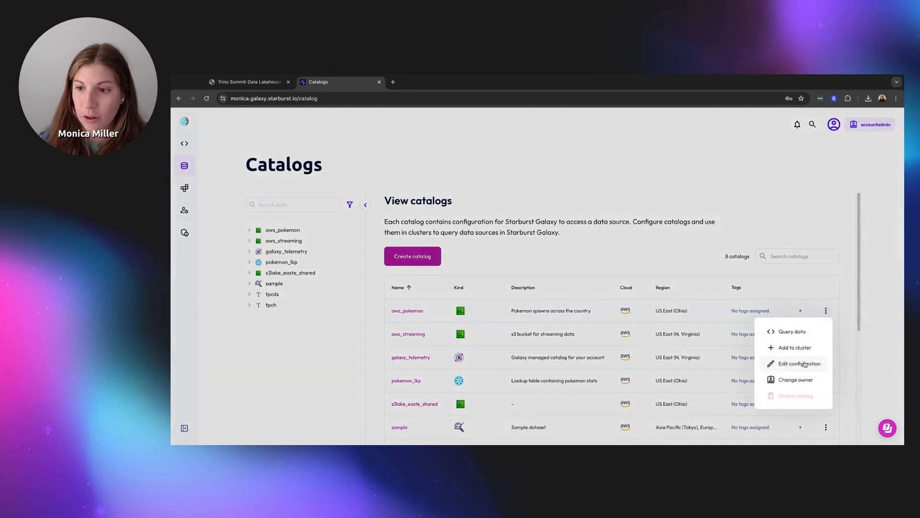
left_click(799, 364)
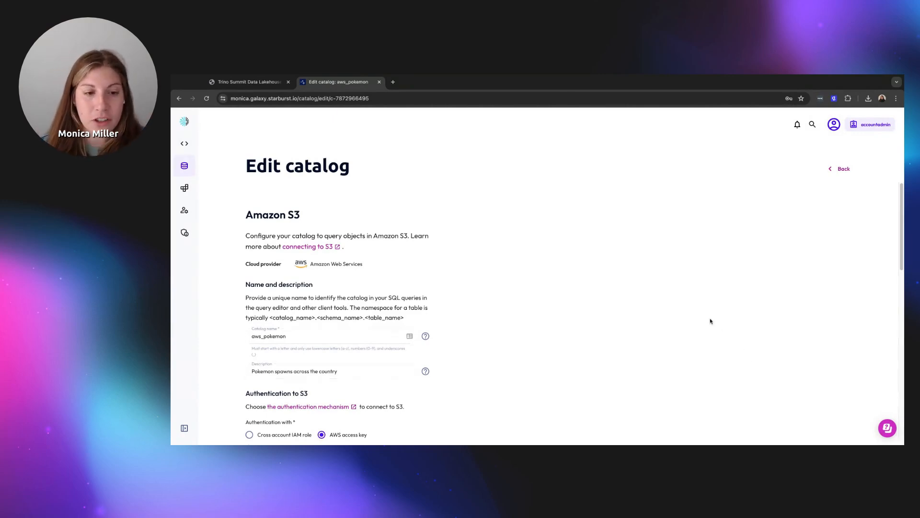
scroll(709, 321, "down", 3)
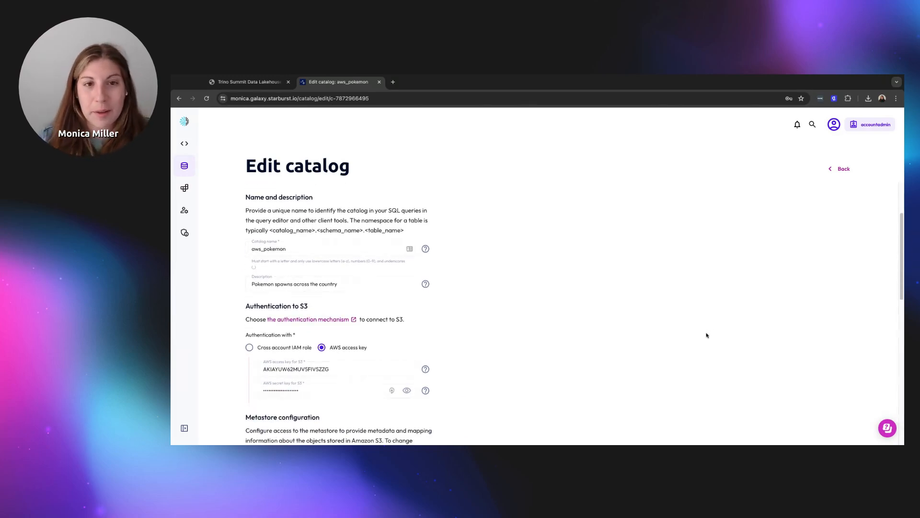
scroll(707, 335, "down", 5)
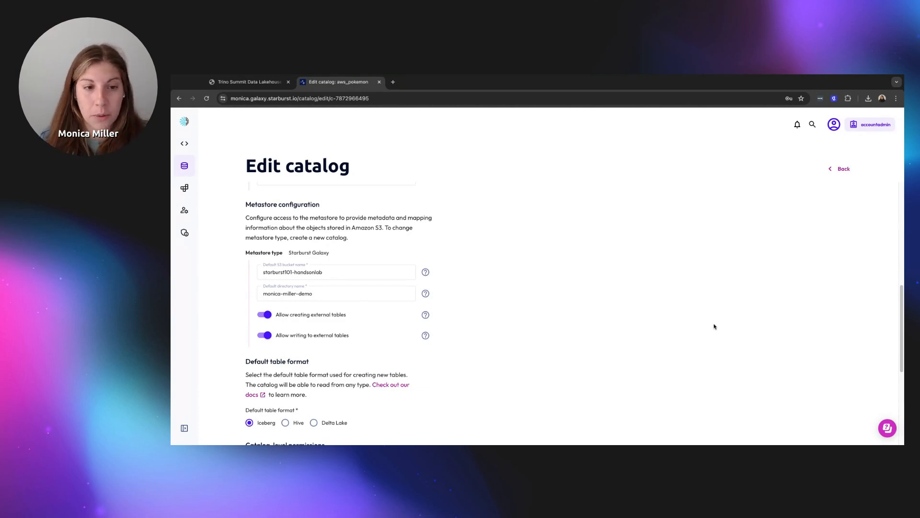
scroll(323, 278, "down", 2)
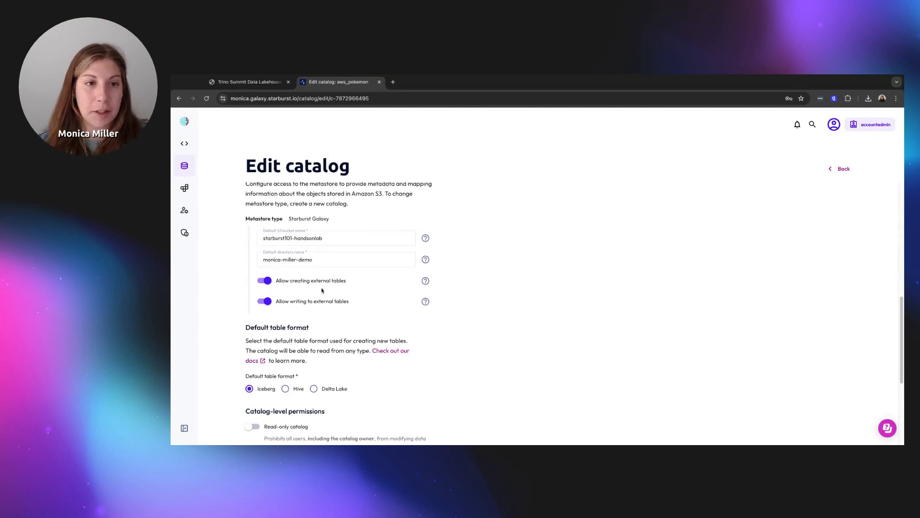
scroll(373, 291, "down", 5)
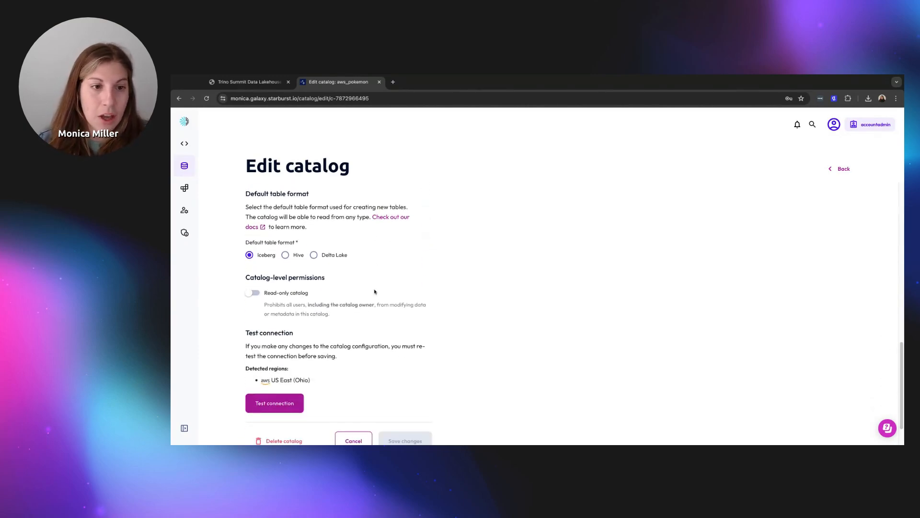
scroll(374, 290, "down", 1)
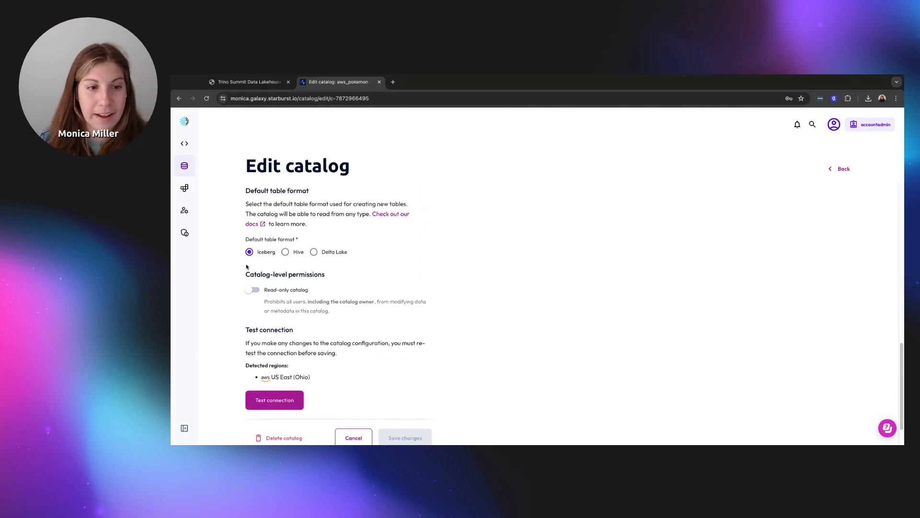
scroll(268, 297, "down", 2)
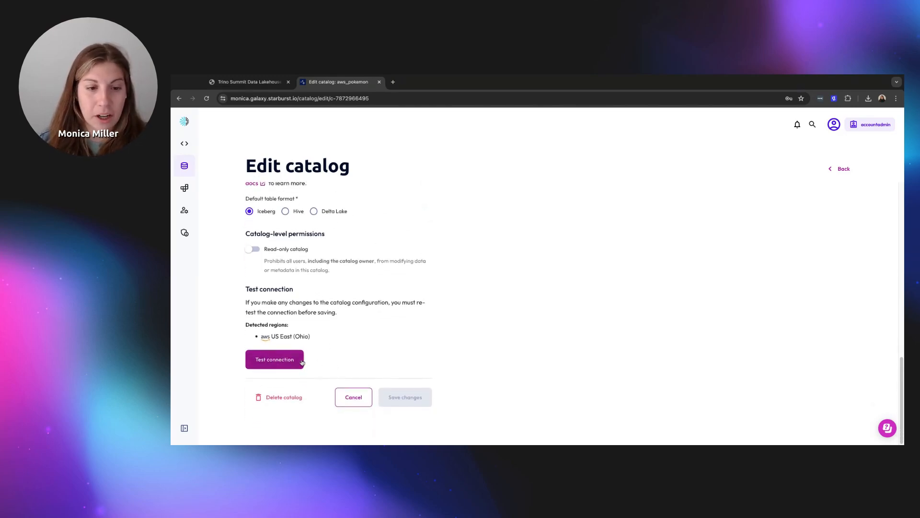
left_click(302, 361)
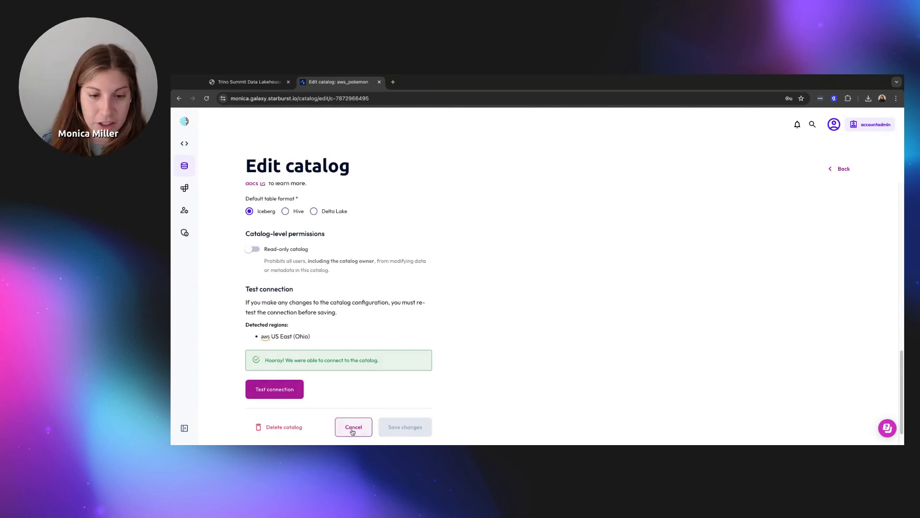
left_click(353, 434)
scroll(446, 374, "down", 1)
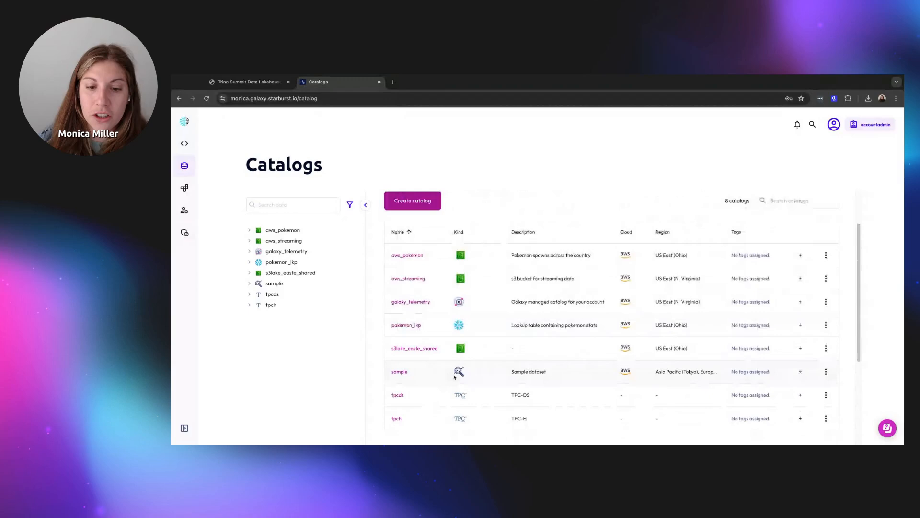
Run Test connection on the pokemon_lkp Snowflake catalog's settings and cancel unchanged
left_click(825, 325)
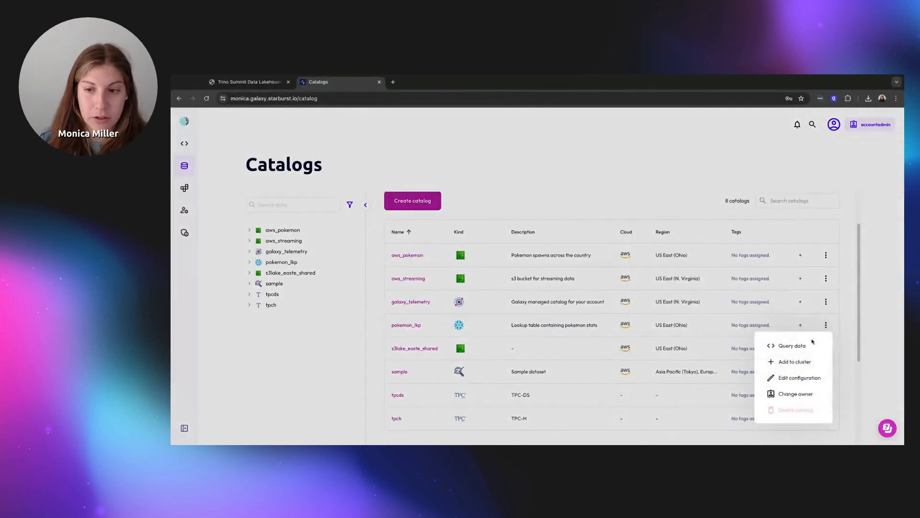
left_click(780, 376)
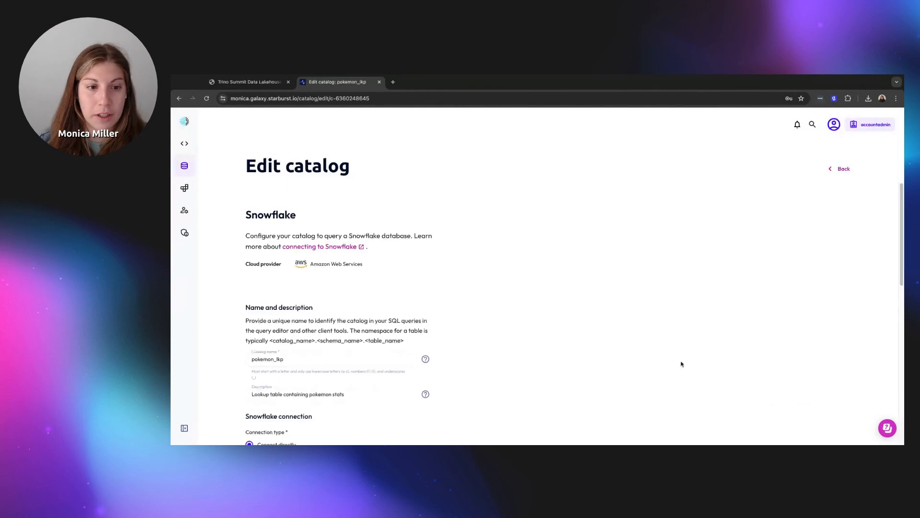
scroll(679, 363, "down", 1)
scroll(679, 363, "down", 1)
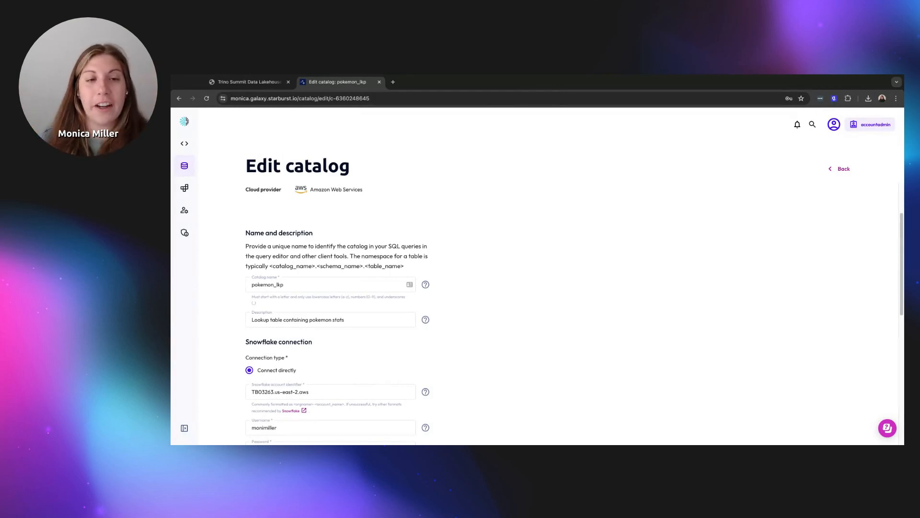
scroll(574, 313, "down", 3)
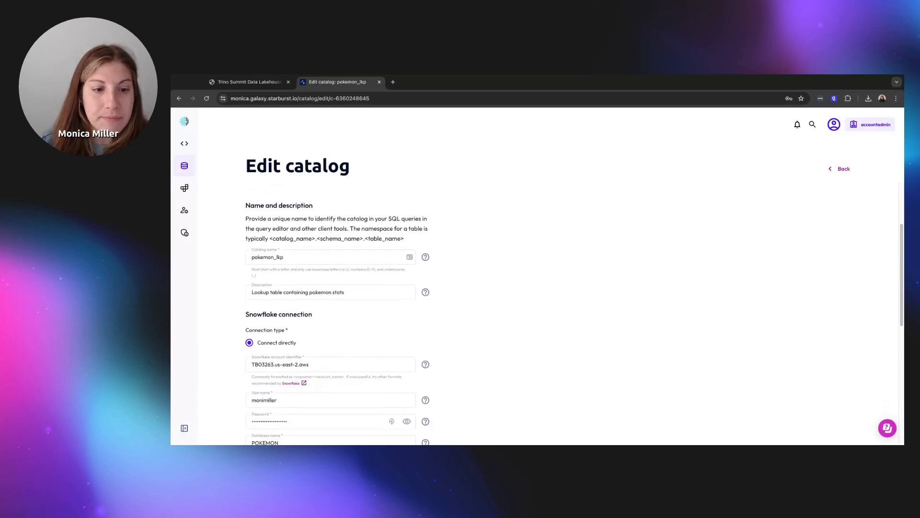
scroll(536, 312, "down", 4)
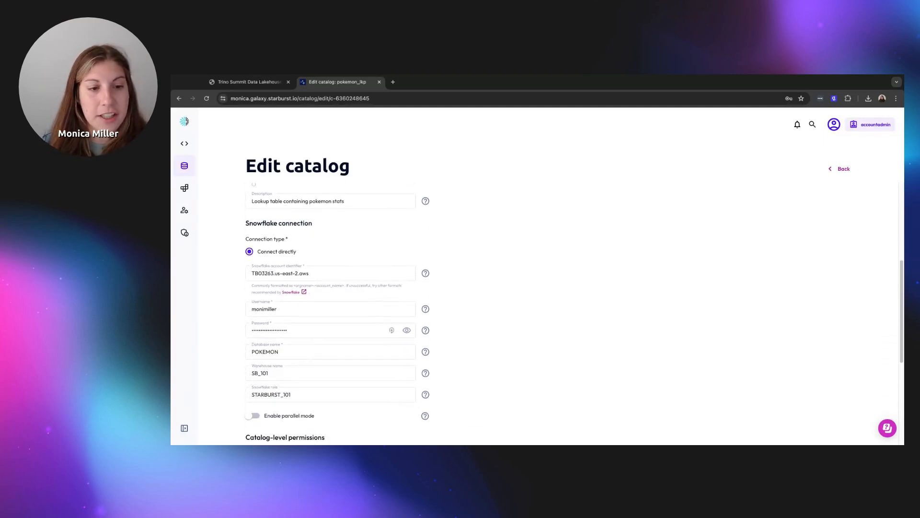
scroll(574, 313, "down", 5)
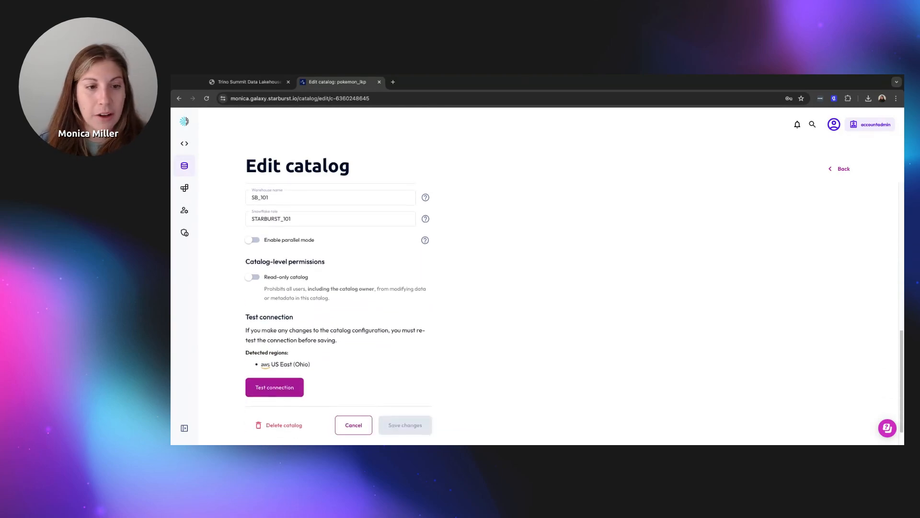
left_click(275, 390)
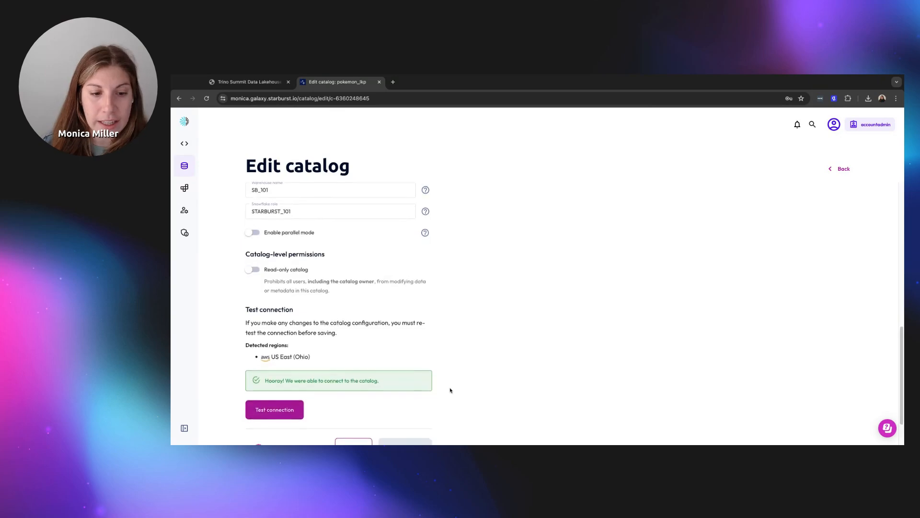
scroll(450, 389, "down", 2)
left_click(354, 397)
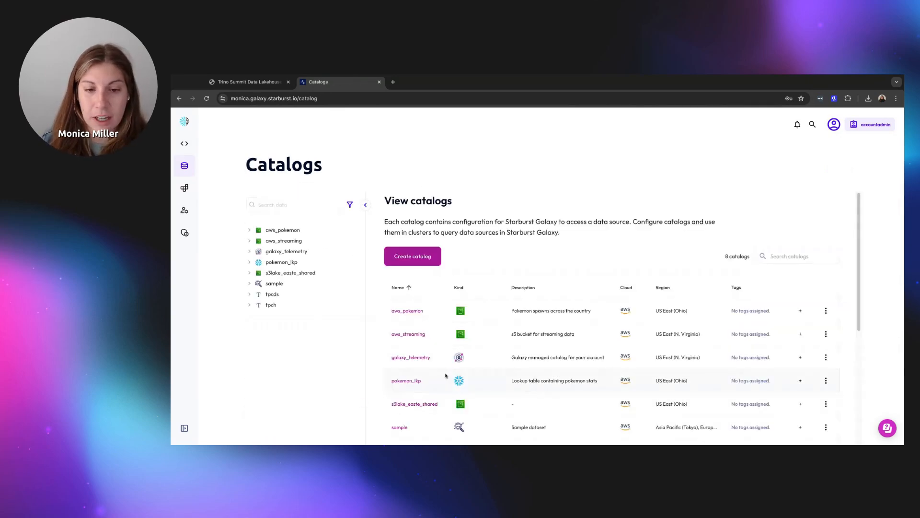
Go to Admin > Clusters and bring up the actions menu for pokemon-cluster
scroll(447, 375, "down", 1)
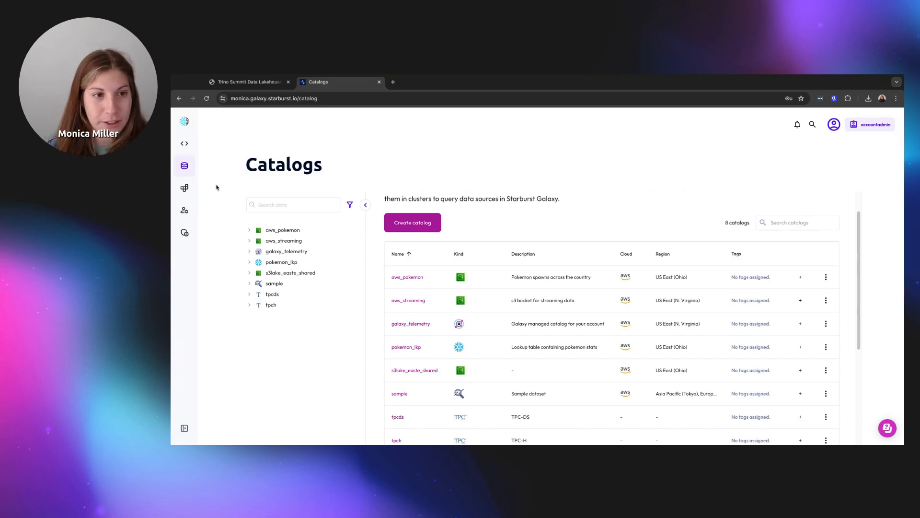
mouse_move(229, 194)
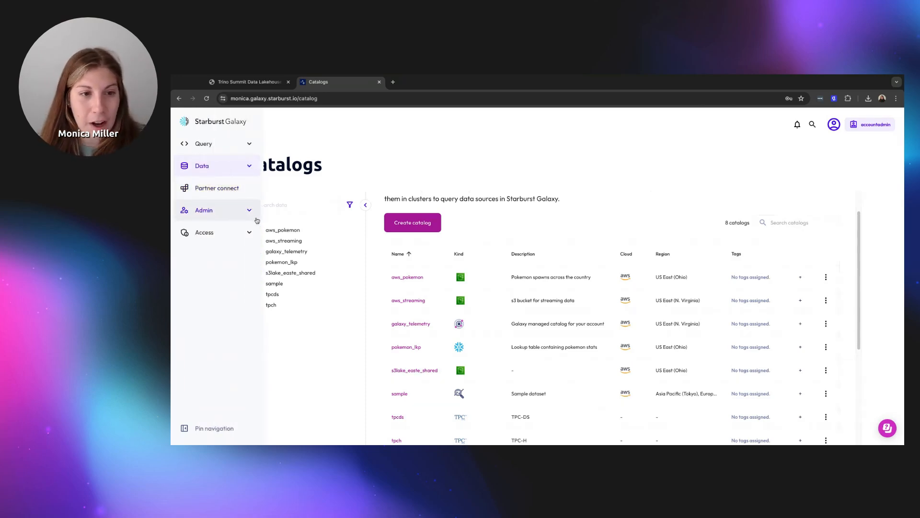
left_click(249, 211)
left_click(265, 261)
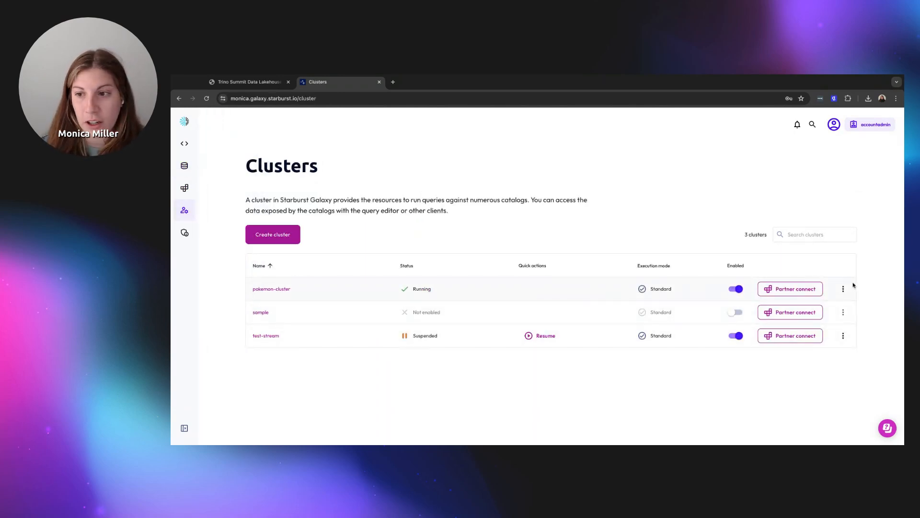
left_click(843, 288)
Choose Edit cluster for pokemon-cluster to see its two catalogs, Standard mode and Free size
left_click(798, 326)
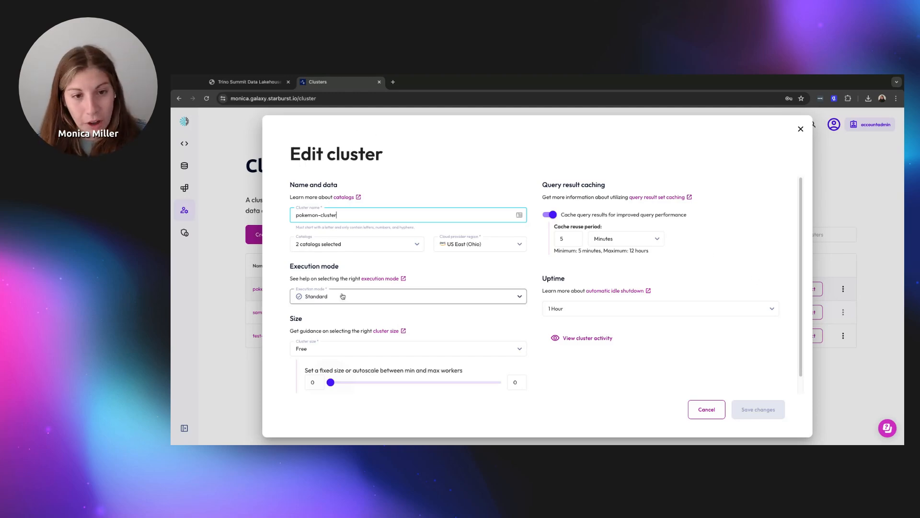
left_click(430, 302)
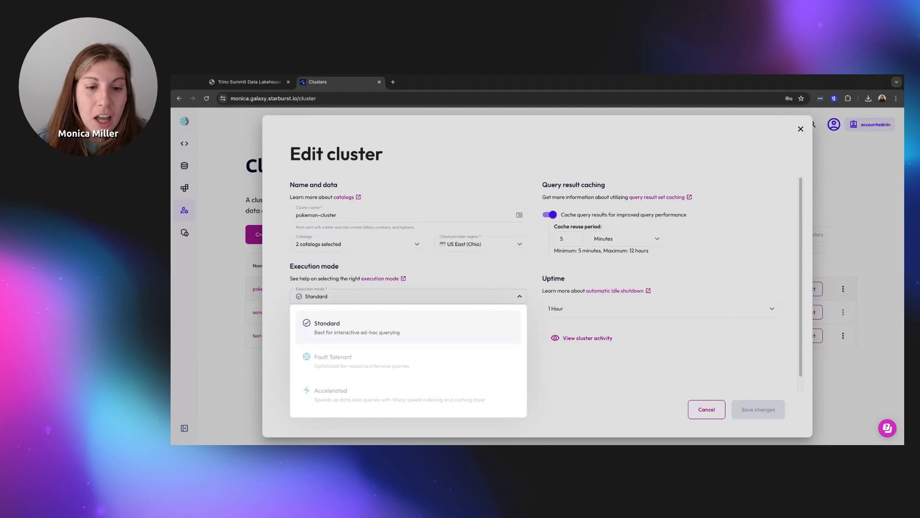
mouse_move(422, 361)
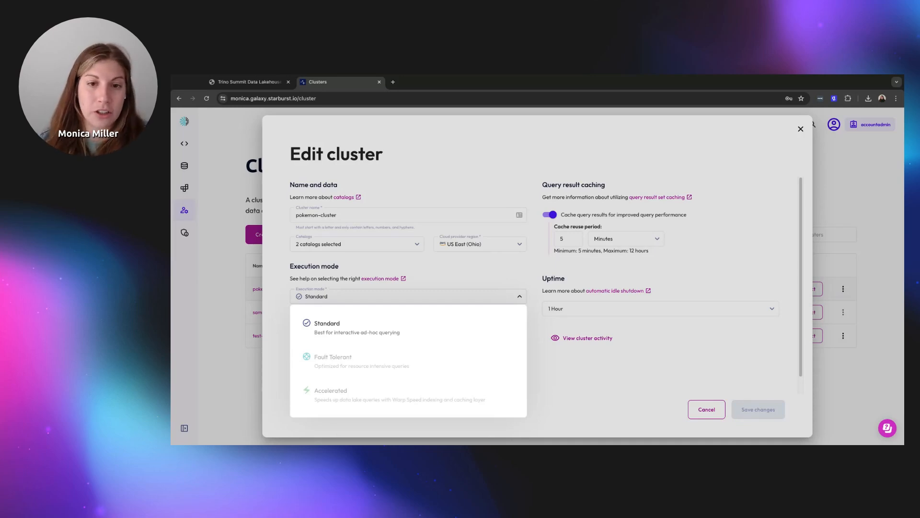
left_click(630, 400)
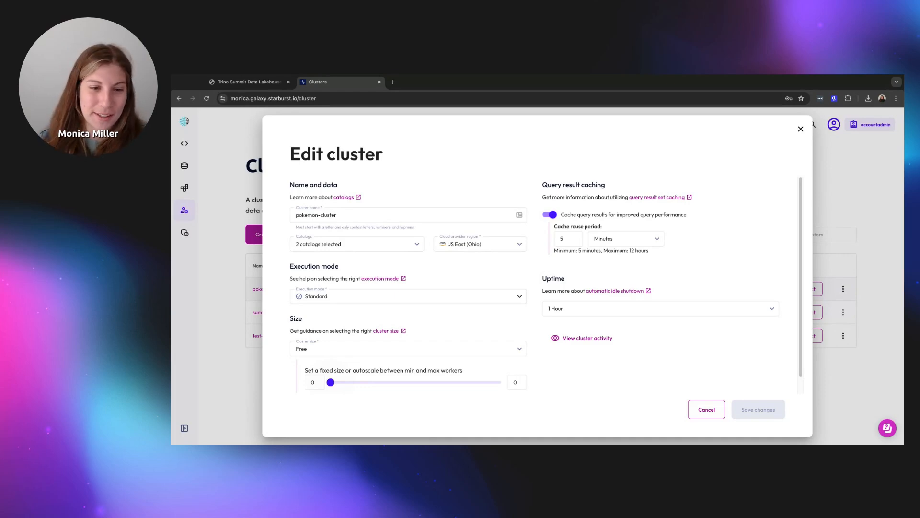
Cancel the pokemon-cluster edit dialog and reopen the cluster's actions menu
left_click(704, 412)
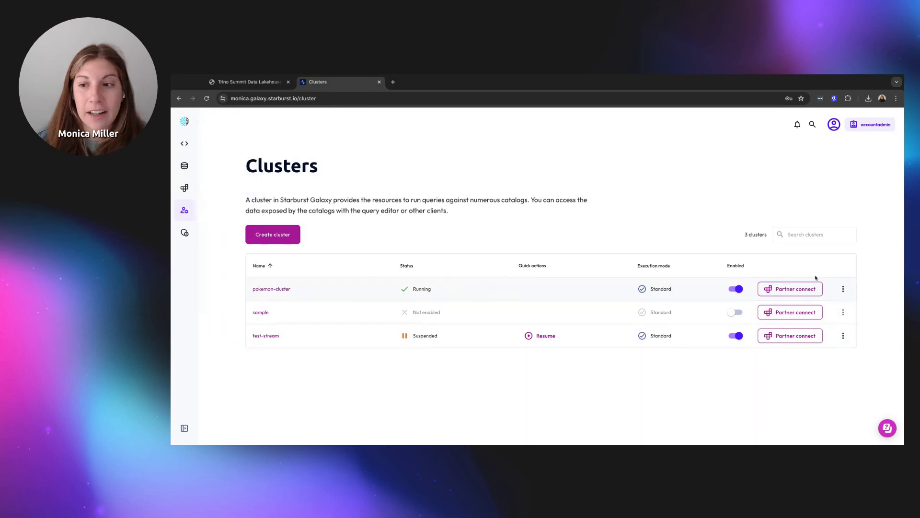
left_click(843, 288)
Reopen pokemon-cluster's settings, check its catalogs aws_pokemon and pokemon_lkp, then cancel unsaved
left_click(821, 326)
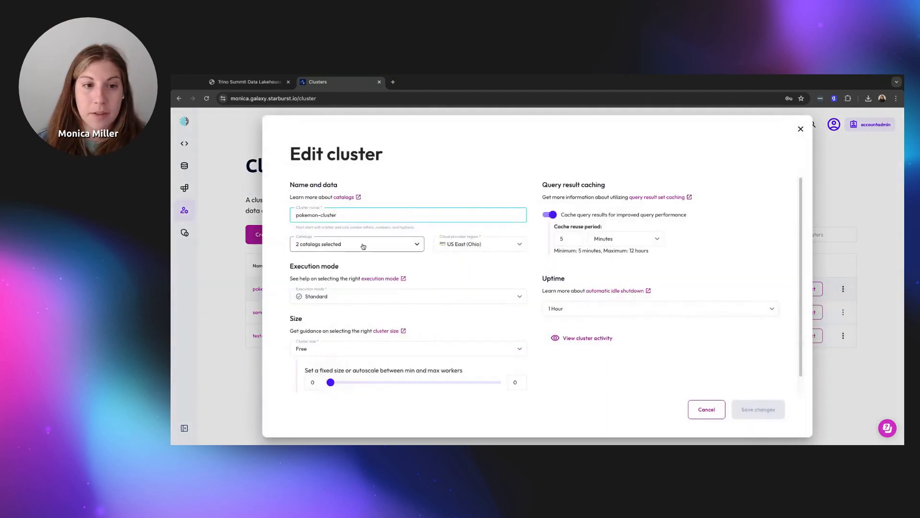
left_click(362, 247)
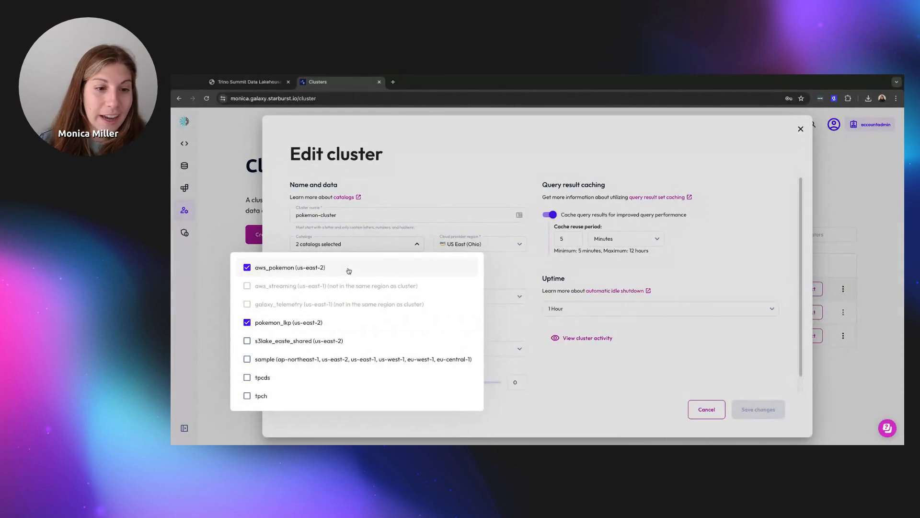
left_click(464, 199)
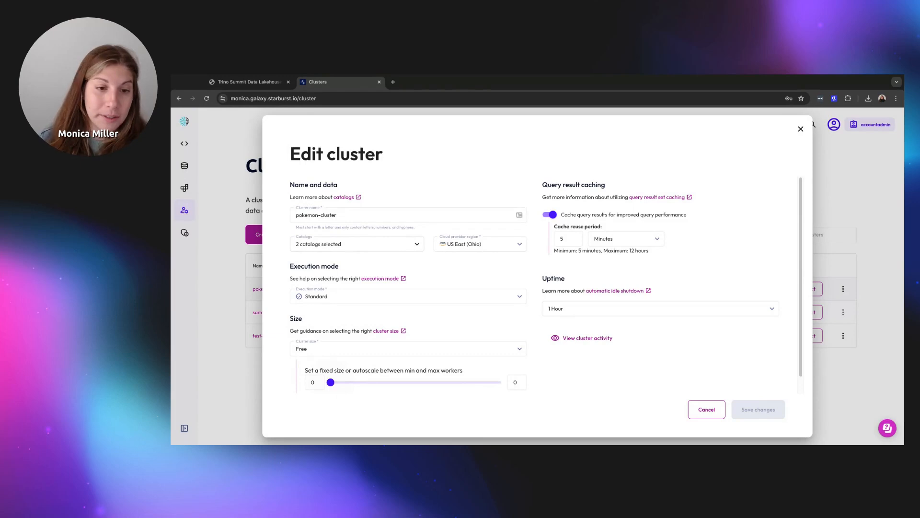
left_click(694, 406)
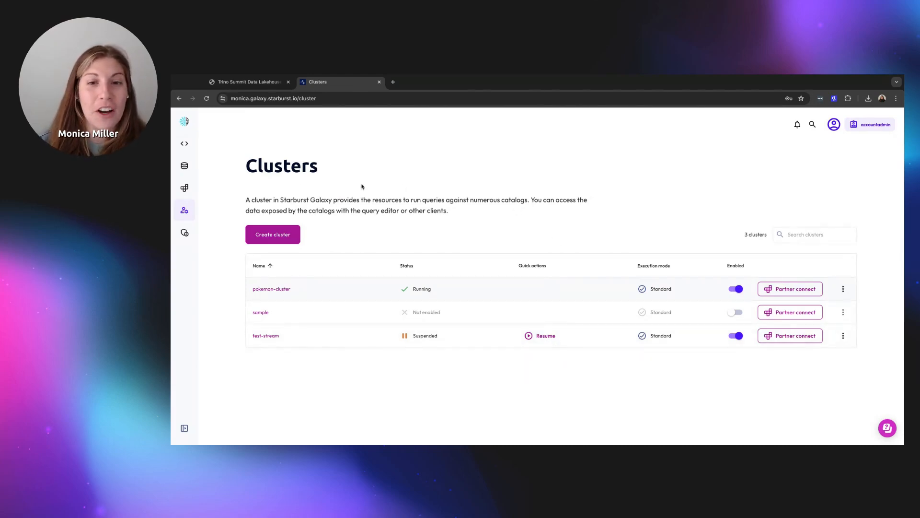
left_click(242, 83)
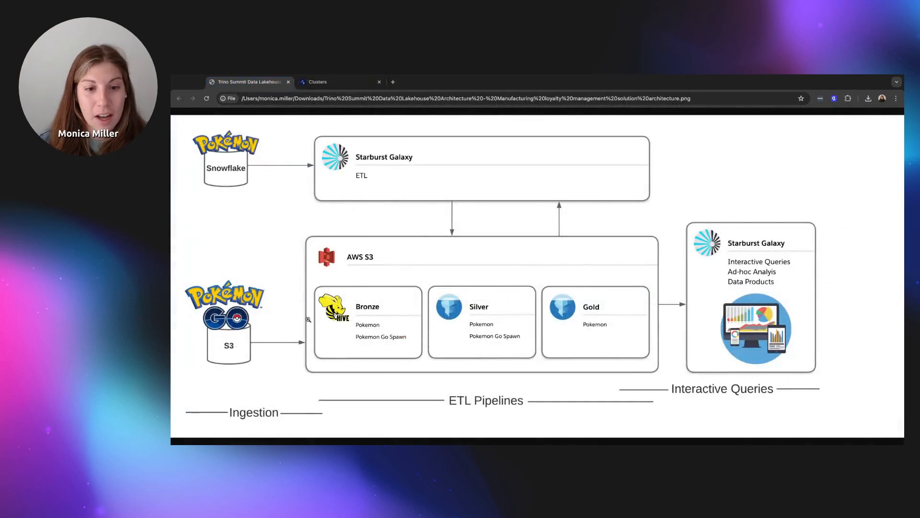
left_click(334, 90)
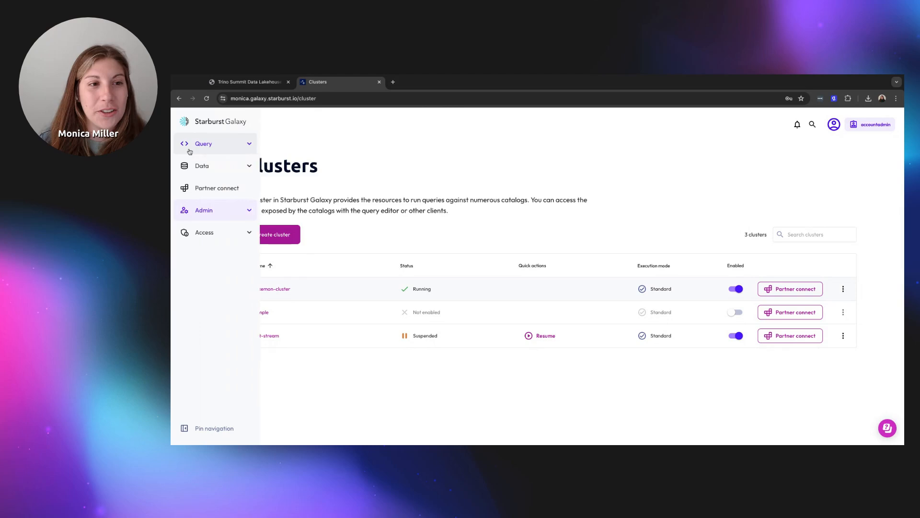
Visit the query editor, then open the aws_pokemon catalog from Data > Catalogs
left_click(210, 145)
left_click(257, 161)
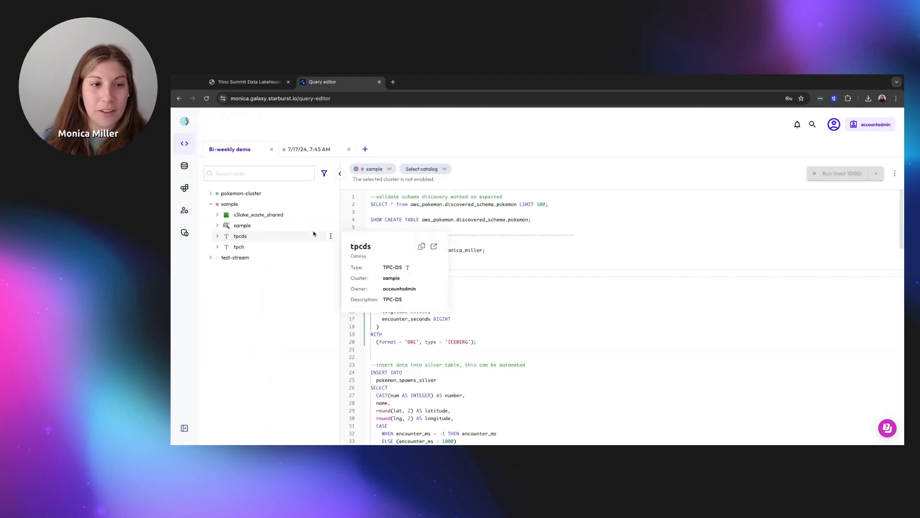
mouse_move(185, 148)
left_click(211, 167)
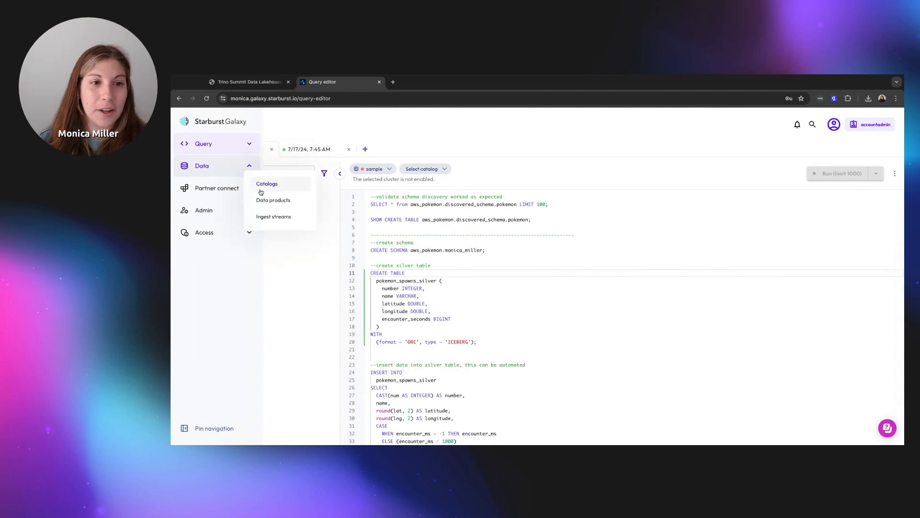
left_click(261, 182)
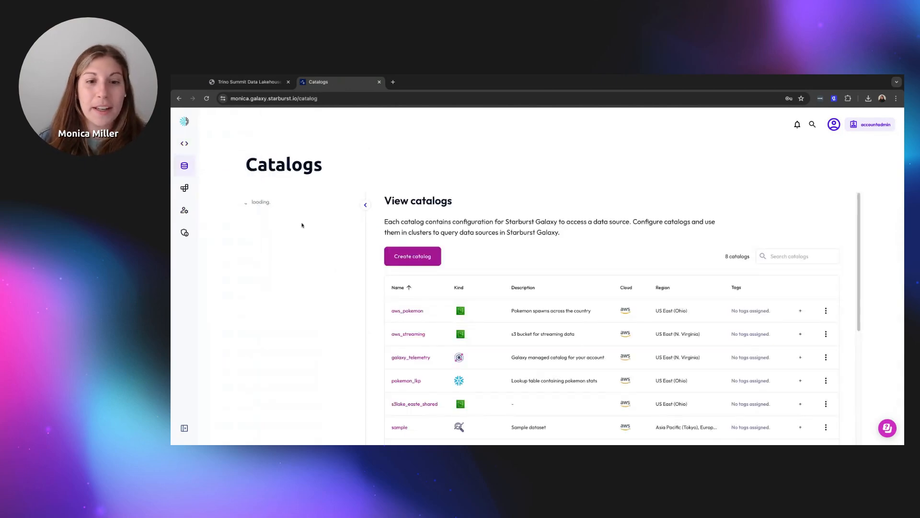
left_click(422, 311)
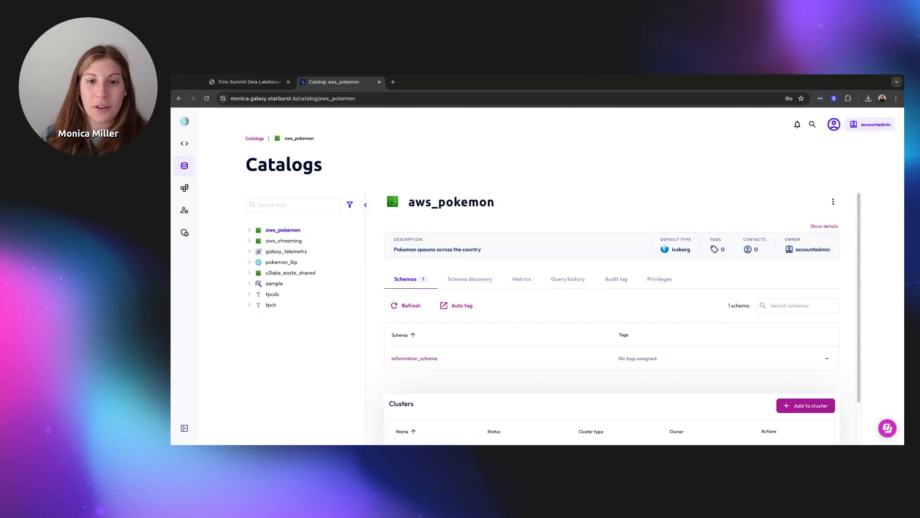
Switch the aws_pokemon catalog page to its Schema discovery tab
left_click(477, 286)
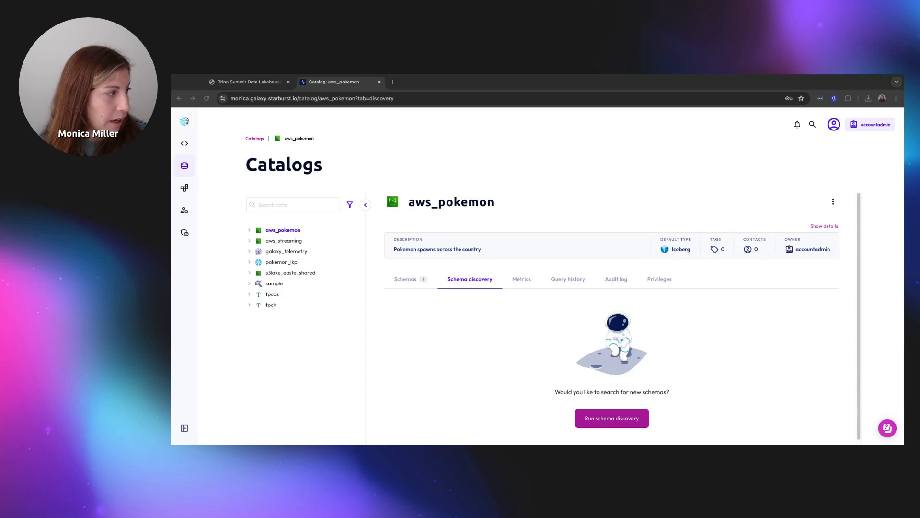
Run schema discovery on the pasted pokemon bucket S3 URI with default schema discovered_schema
left_click(633, 424)
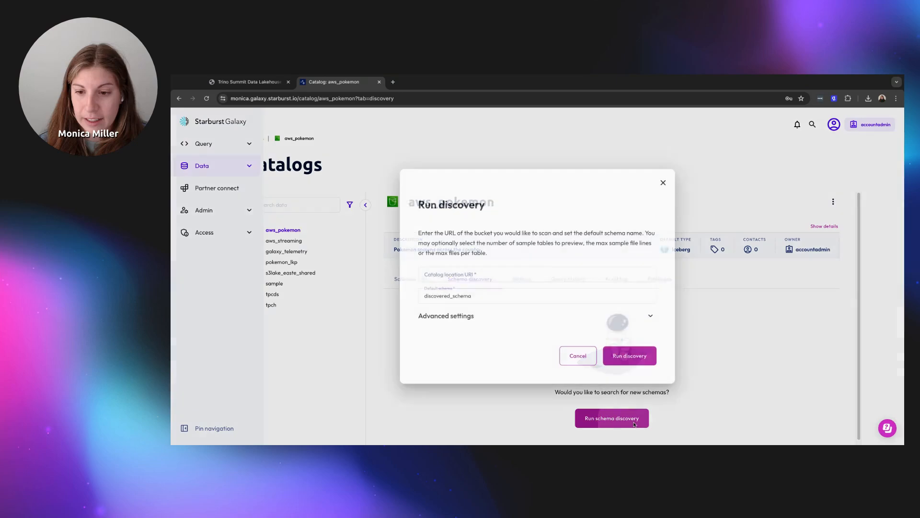
left_click(486, 274)
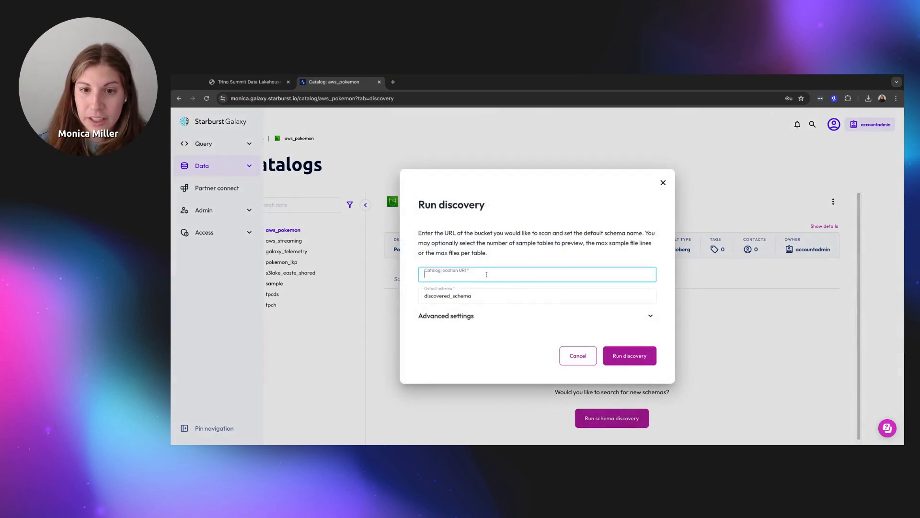
type("s3://starburst101-handsonlab-nyc-uber-rides/pokemon/")
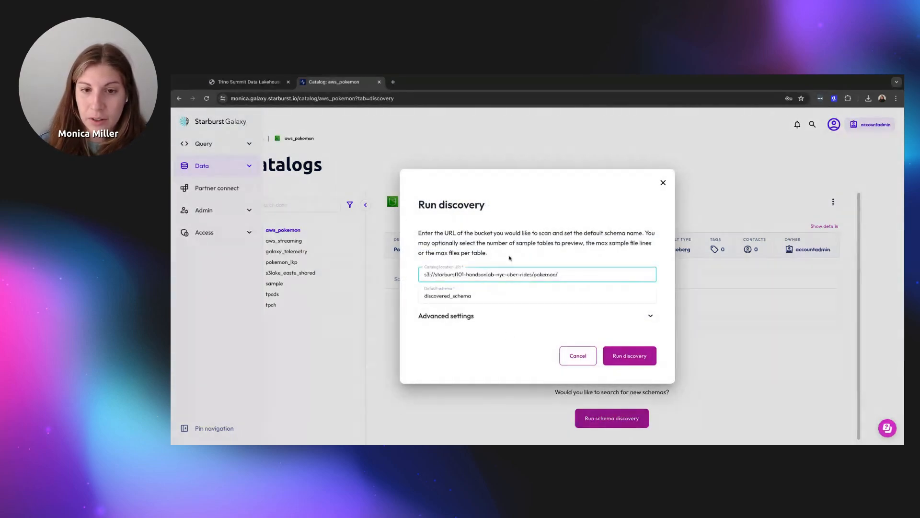
left_click(478, 295)
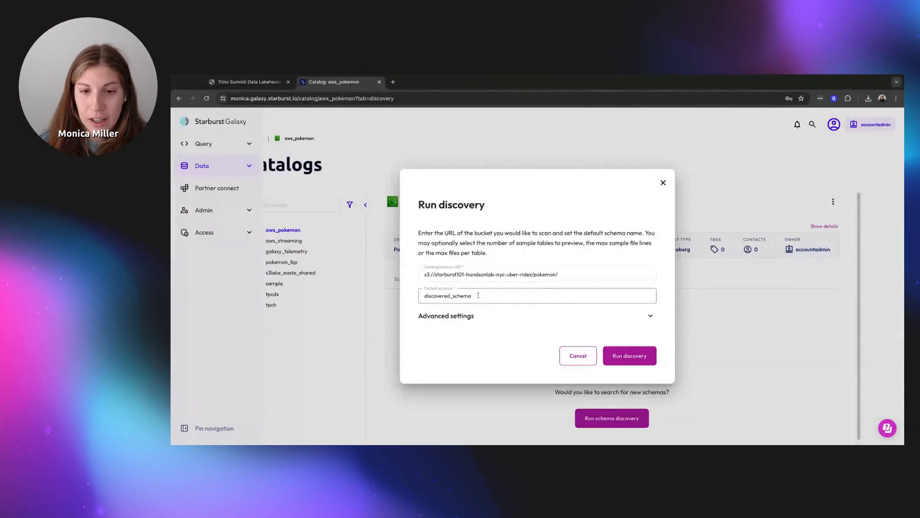
left_click(632, 316)
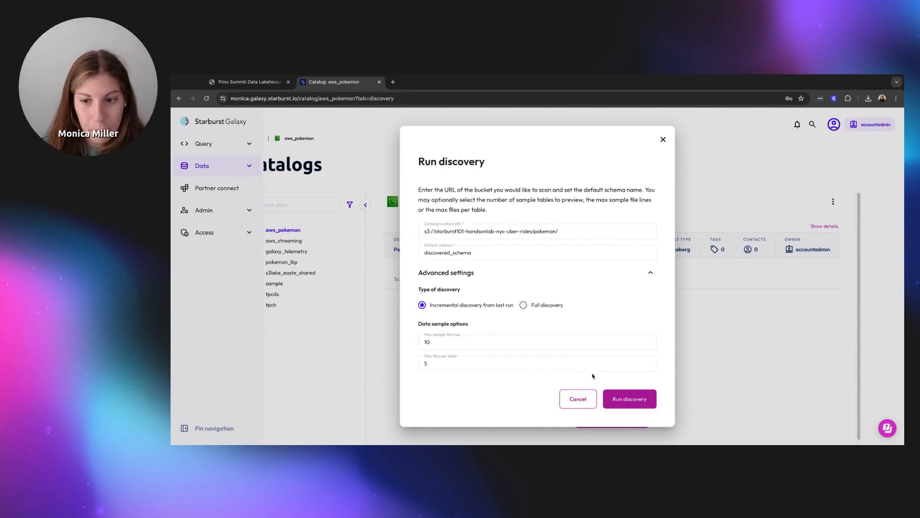
left_click(615, 396)
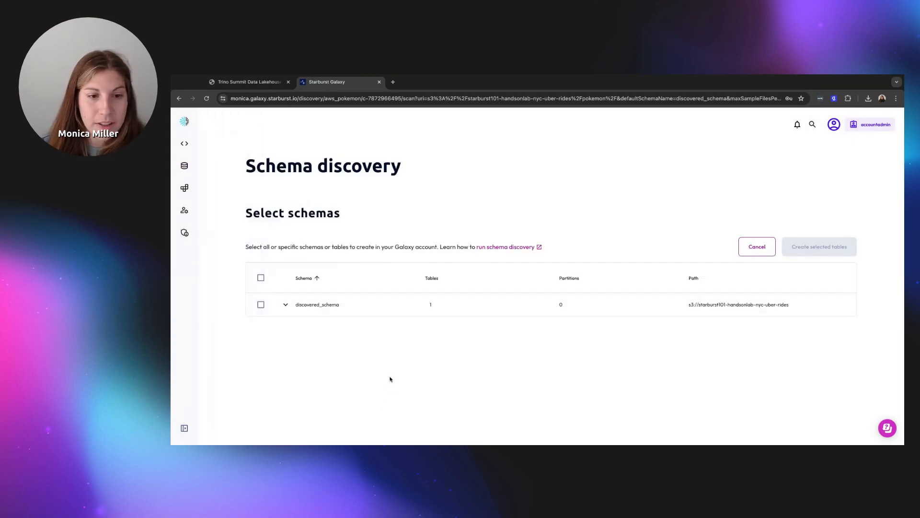
Select all discovered items and create the pokemon table in discovered_schema
left_click(285, 306)
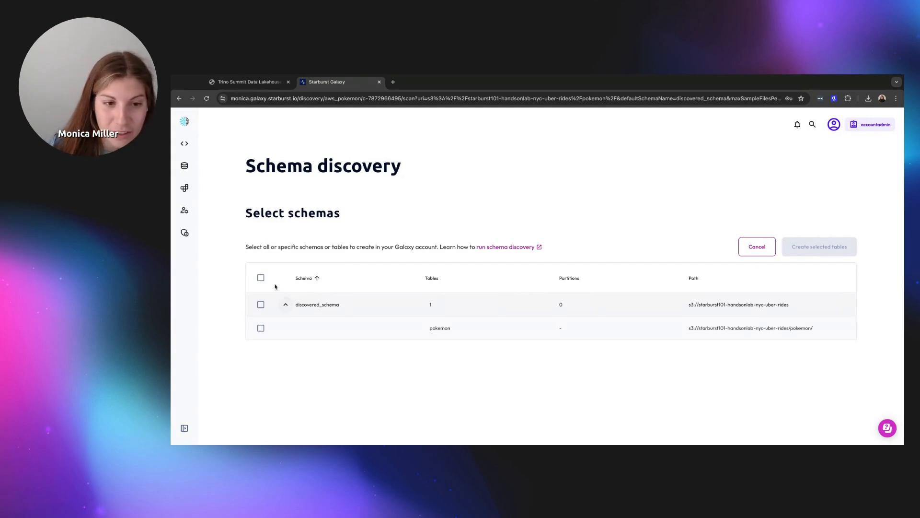
left_click(260, 278)
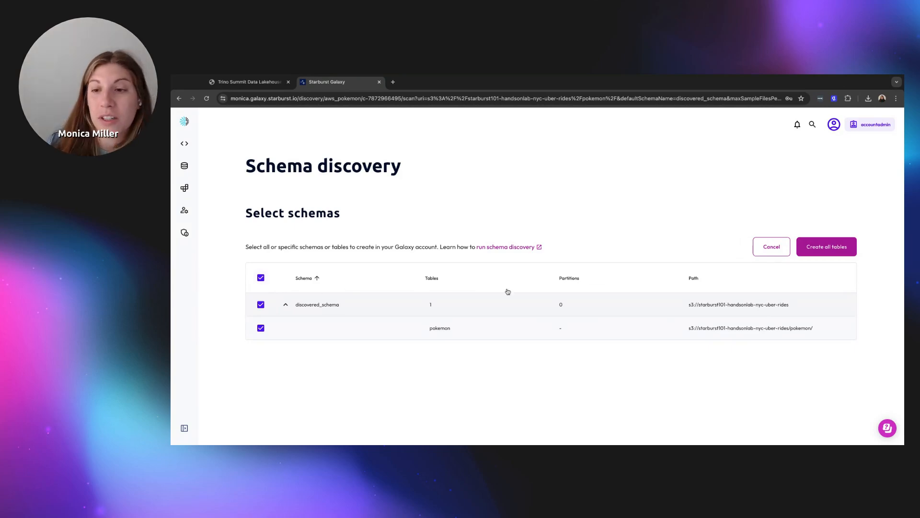
left_click(820, 249)
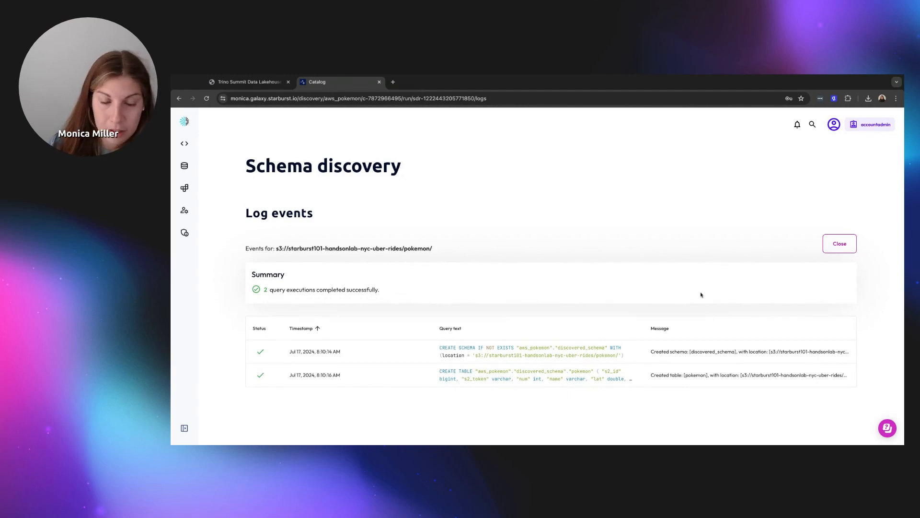
Inspect the pokemon CREATE TABLE query's columns and format properties, then close the discovery log
left_click(634, 377)
left_click_drag(219, 154, 291, 220)
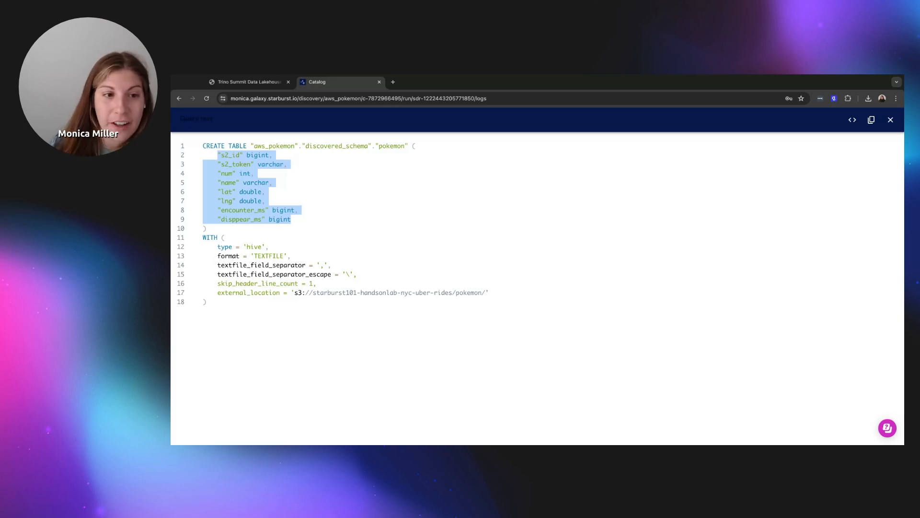
left_click_drag(215, 248, 291, 257)
key("shift+Down")
key("shift+Down")
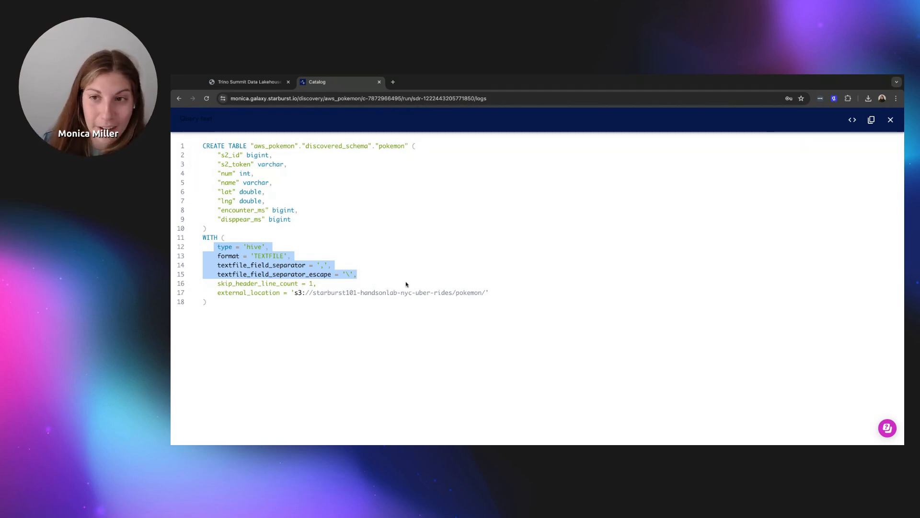
left_click(890, 119)
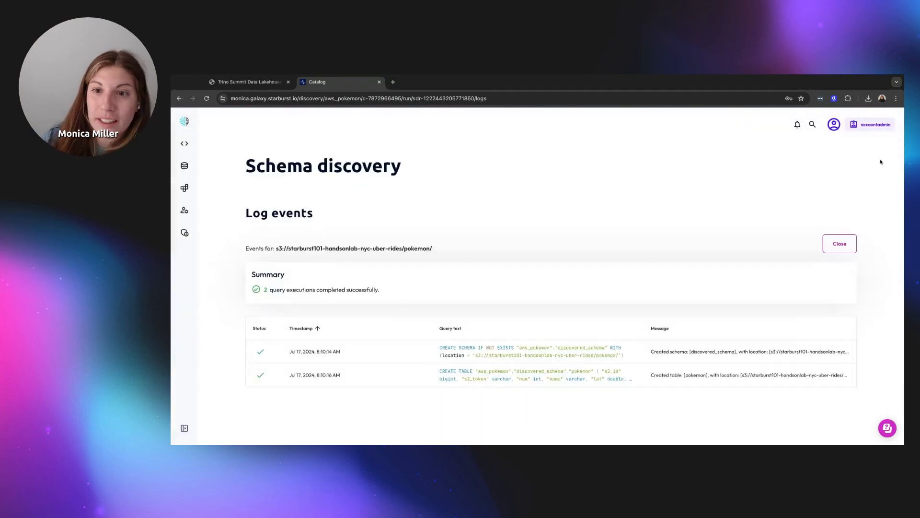
left_click(840, 243)
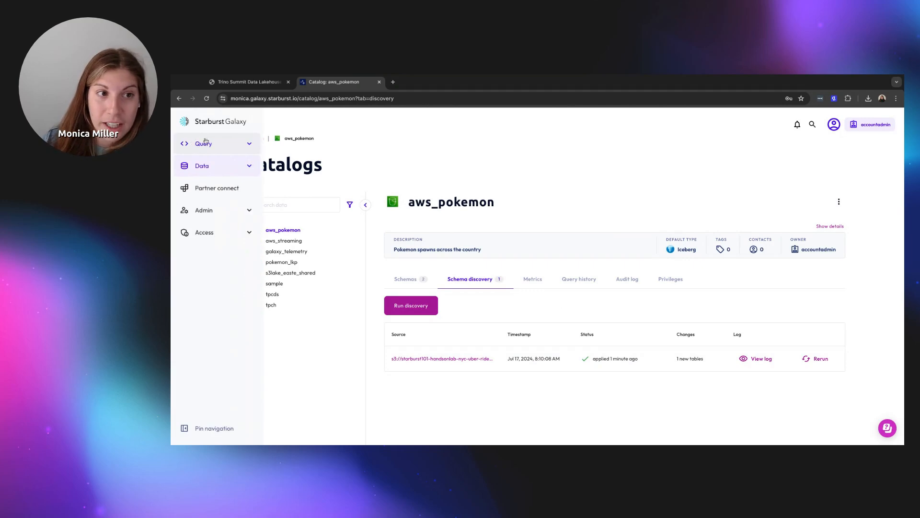
In the query editor, list the pokemon-cluster > aws_pokemon > discovered_schema > pokemon columns and select pokemon-cluster
left_click(232, 145)
left_click(281, 164)
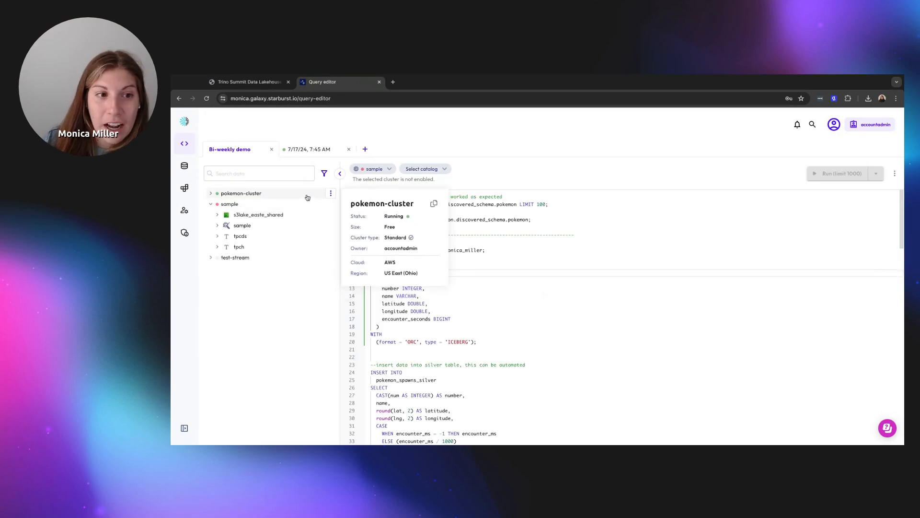
left_click(211, 193)
left_click(210, 225)
left_click(218, 205)
left_click(230, 215)
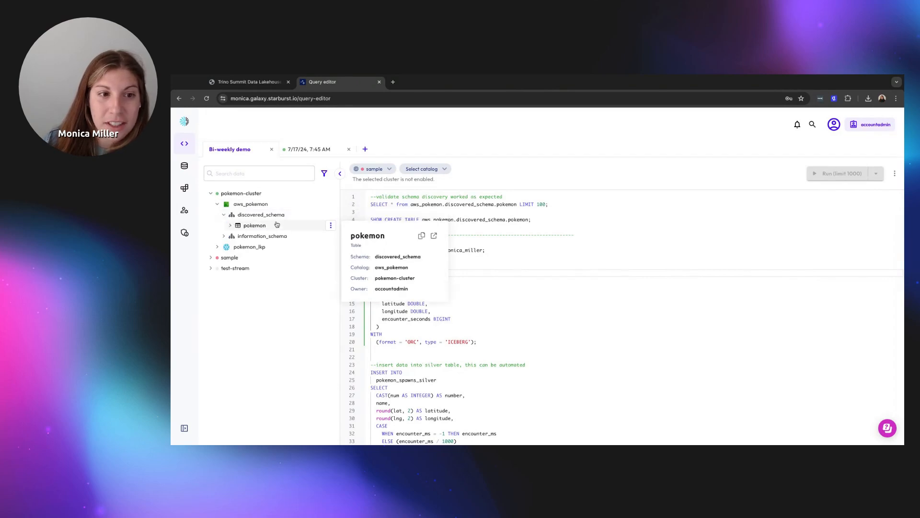
left_click(230, 225)
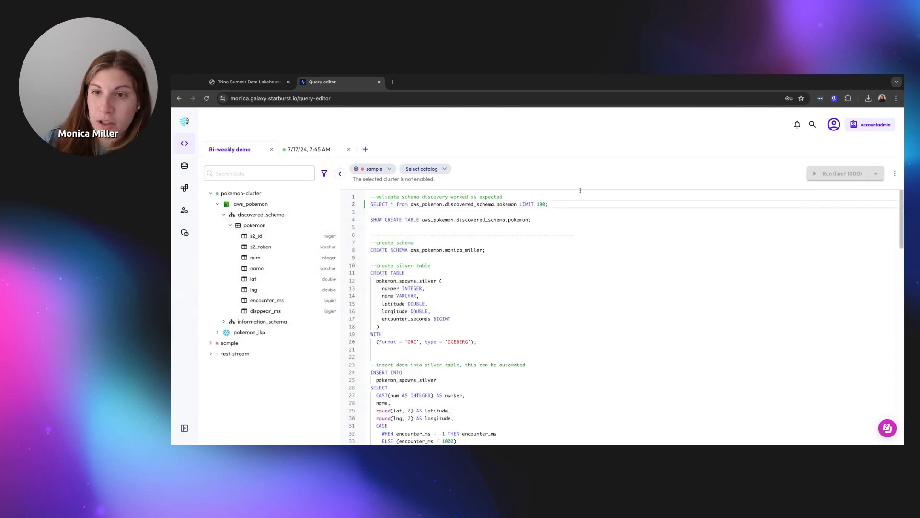
left_click(372, 169)
left_click(378, 190)
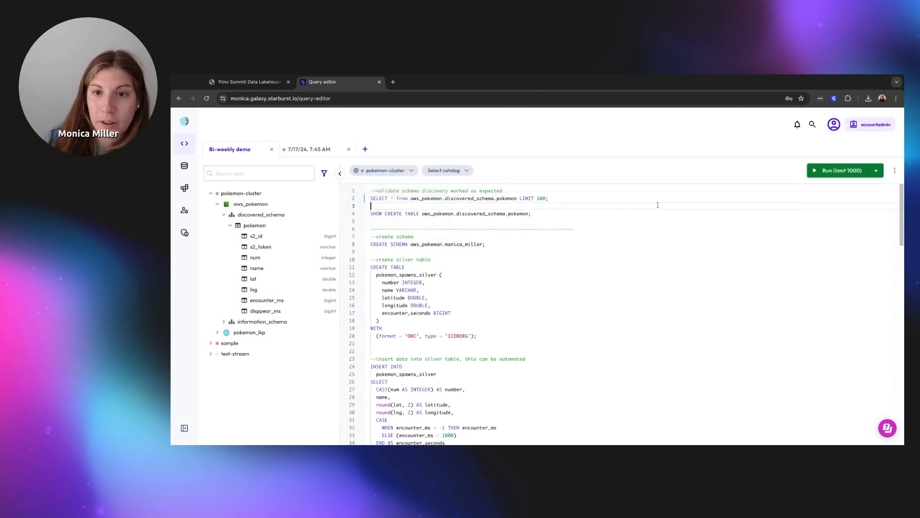
Run the 100-row preview of the discovered pokemon table, then return to the architecture diagram tab
left_click(835, 172)
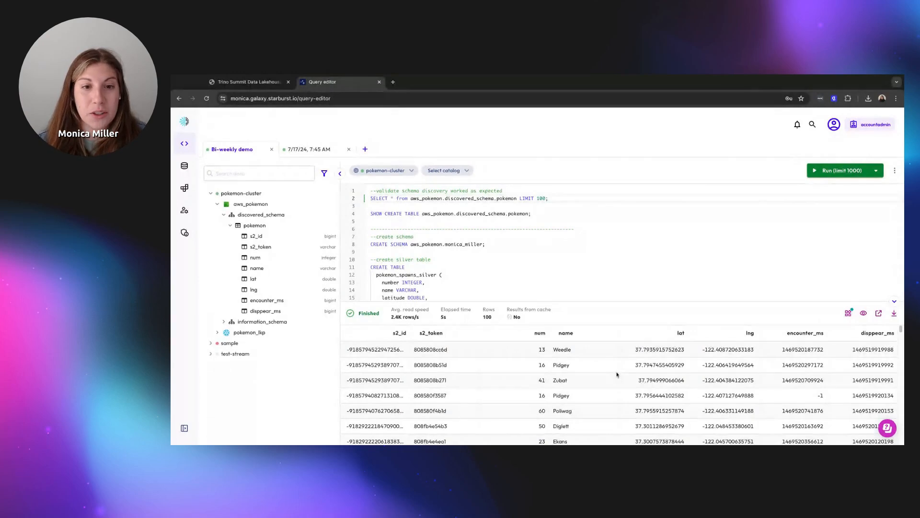
left_click(247, 82)
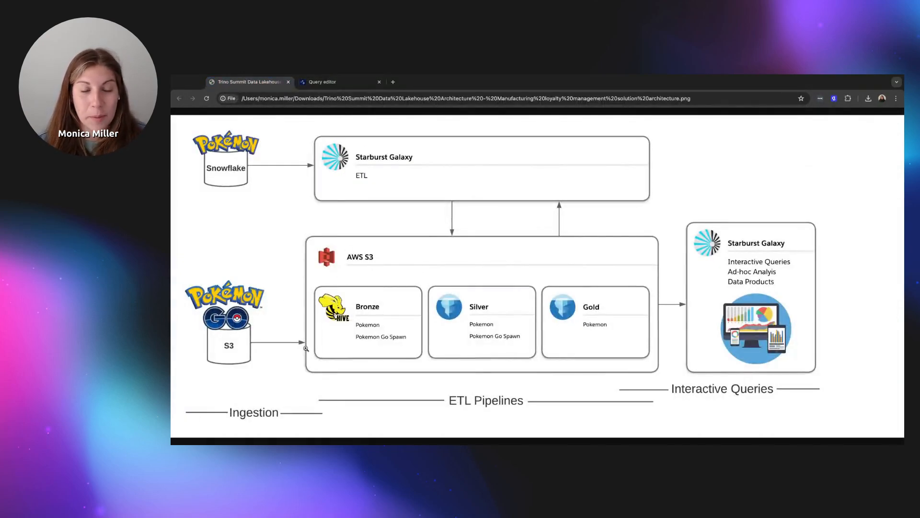
Switch back to the Query editor tab showing the 100-row pokemon preview
left_click(326, 82)
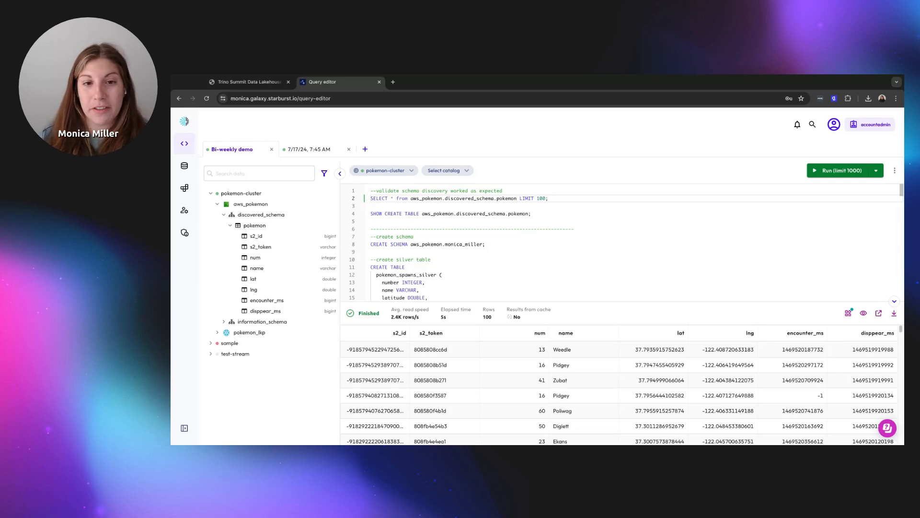
left_click(536, 211)
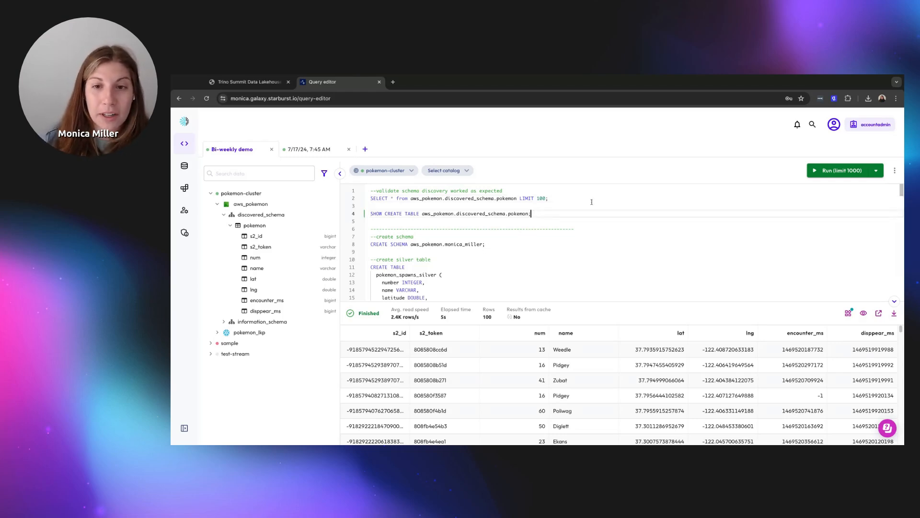
left_click(829, 170)
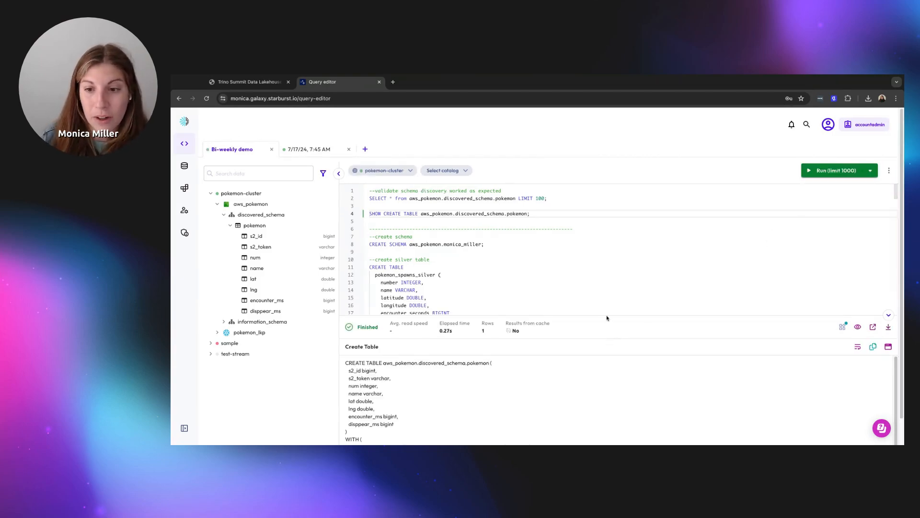
left_click_drag(606, 316, 598, 239)
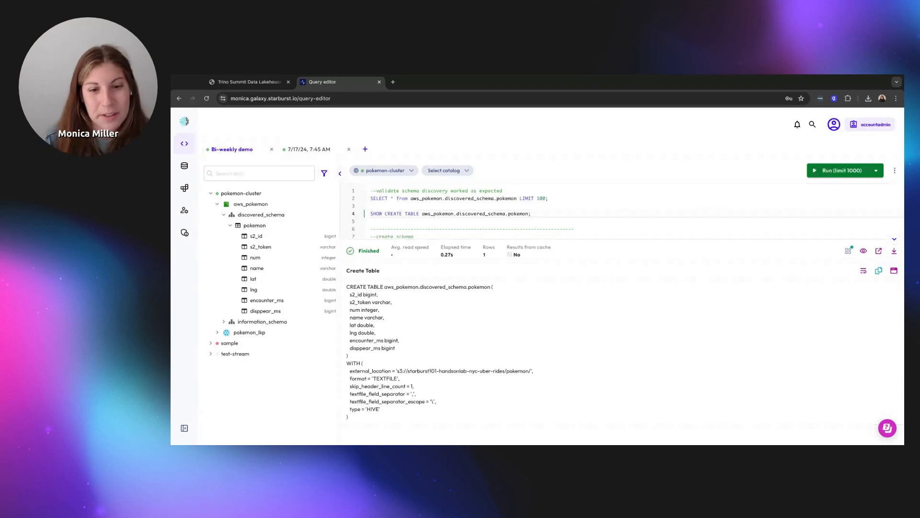
triple_click(382, 410)
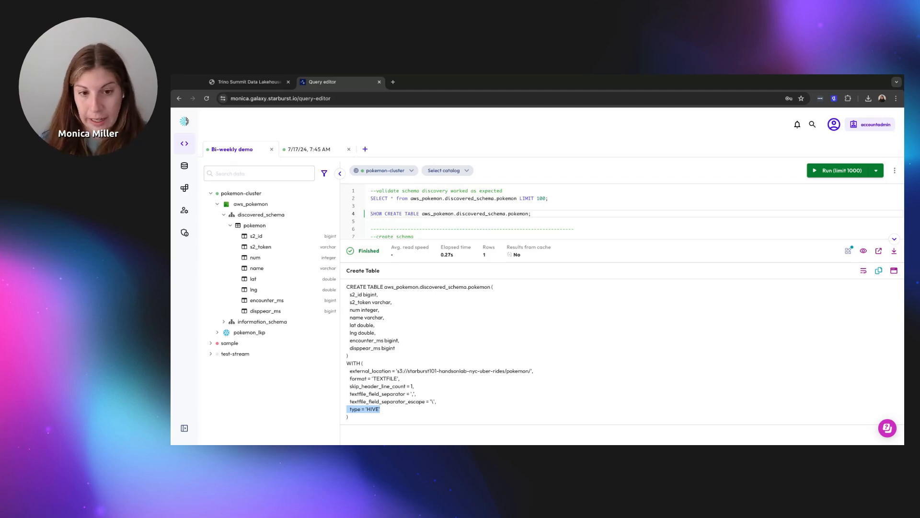
double_click(510, 238)
left_click_drag(510, 238, 510, 374)
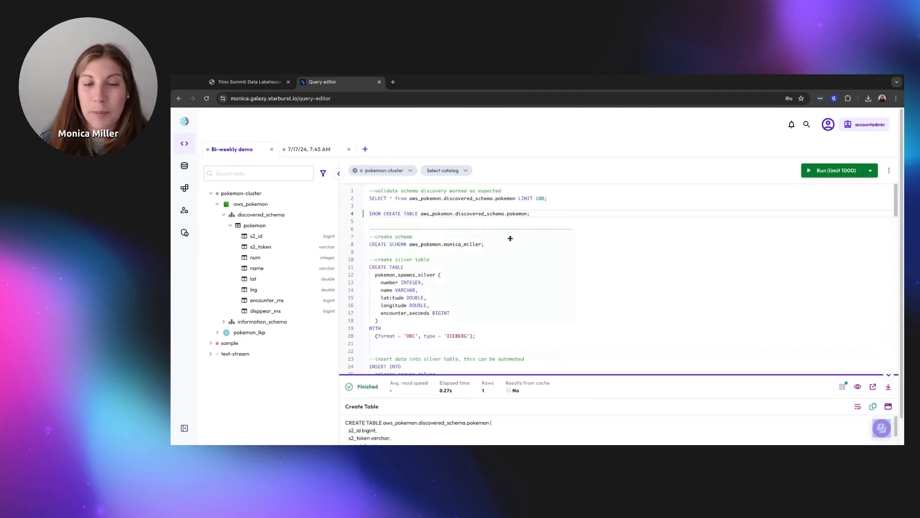
left_click(268, 85)
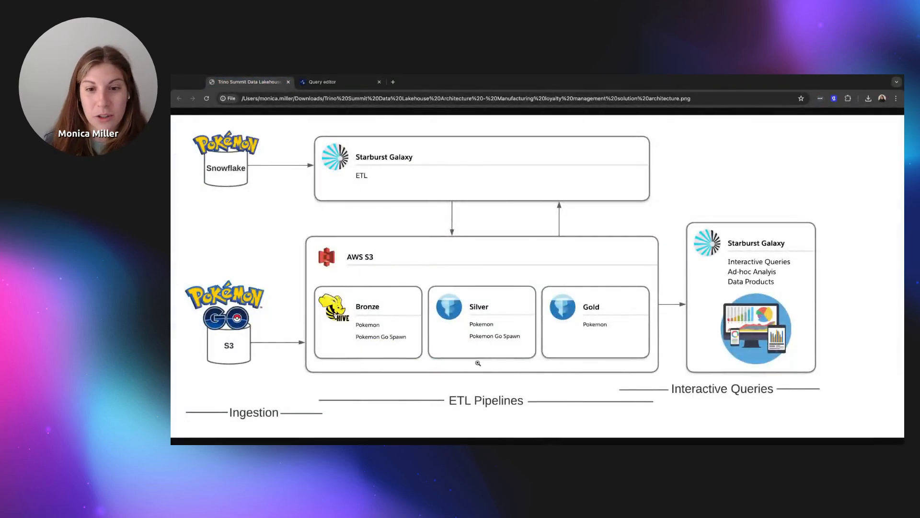
left_click(336, 82)
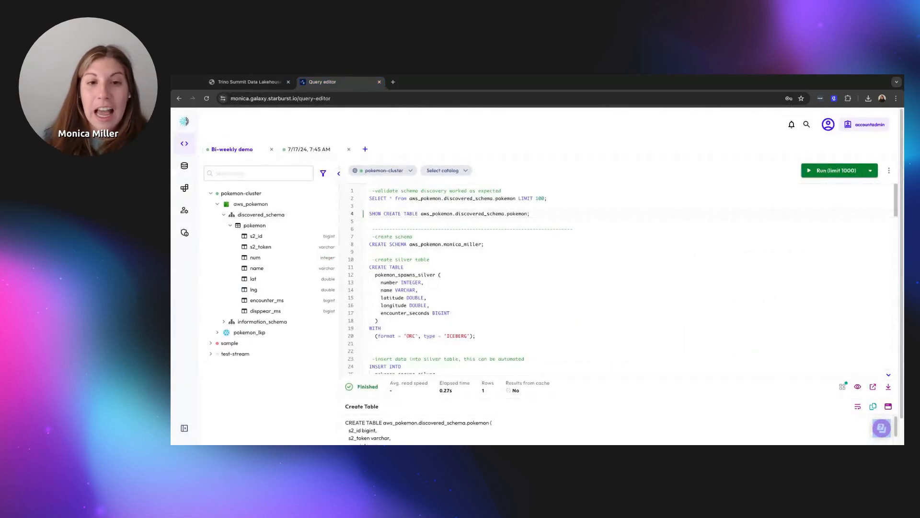
left_click(491, 244)
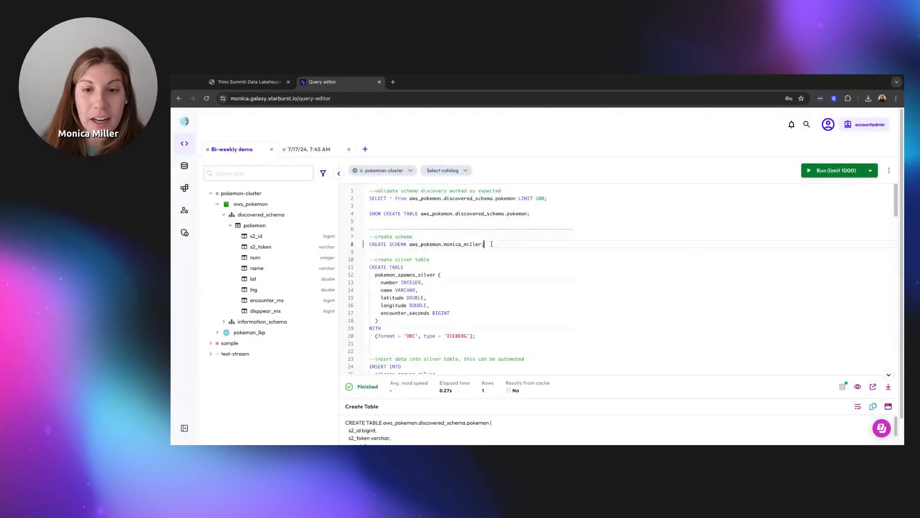
left_click(817, 176)
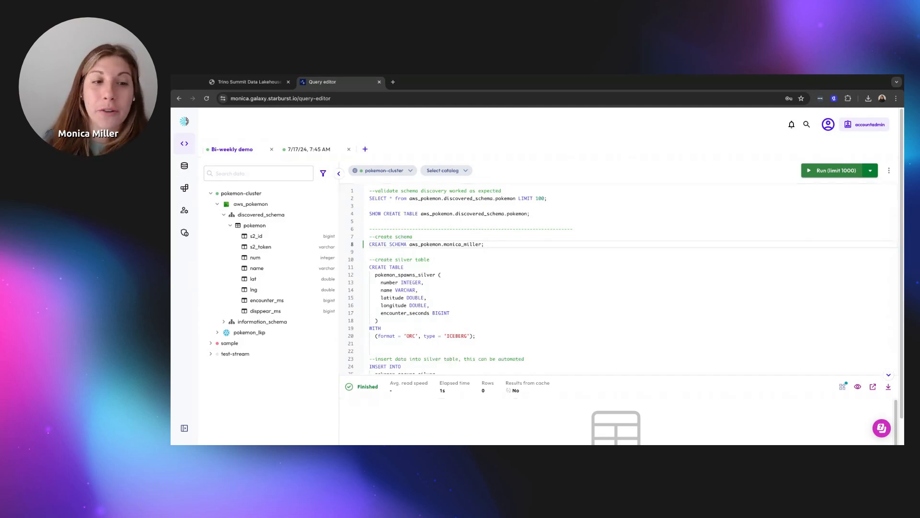
left_click(231, 228)
left_click(233, 216)
left_click(233, 216)
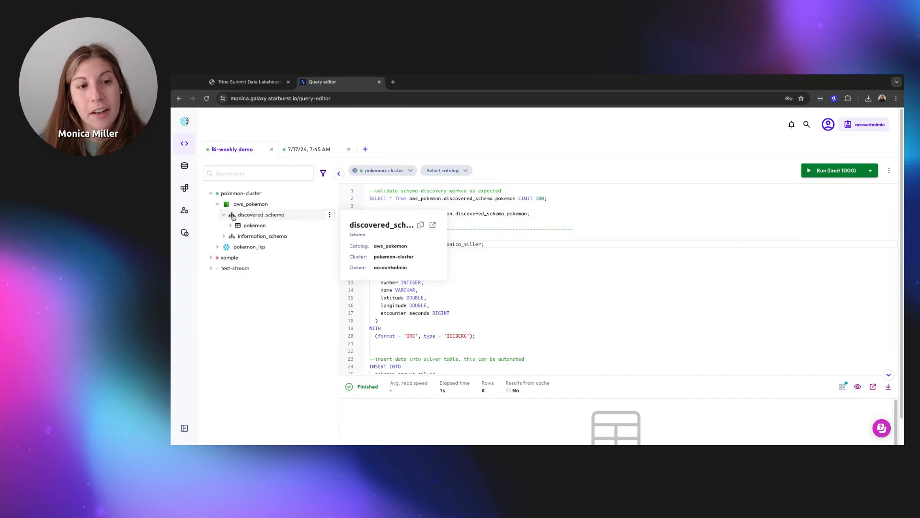
left_click(232, 216)
Scroll down and place the cursor in the silver table's CREATE TABLE statement
mouse_move(254, 200)
scroll(555, 284, "down", 2)
left_click(518, 297)
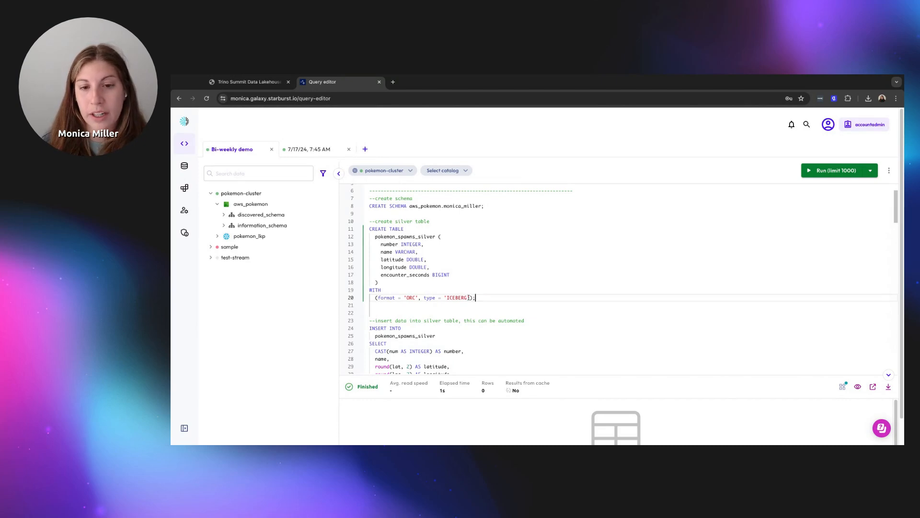
key("ctrl+Return")
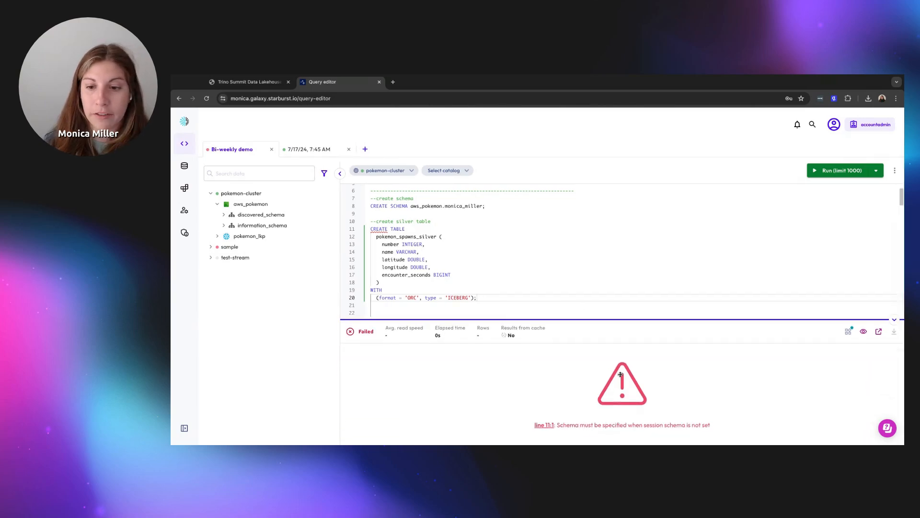
left_click(441, 174)
left_click(447, 187)
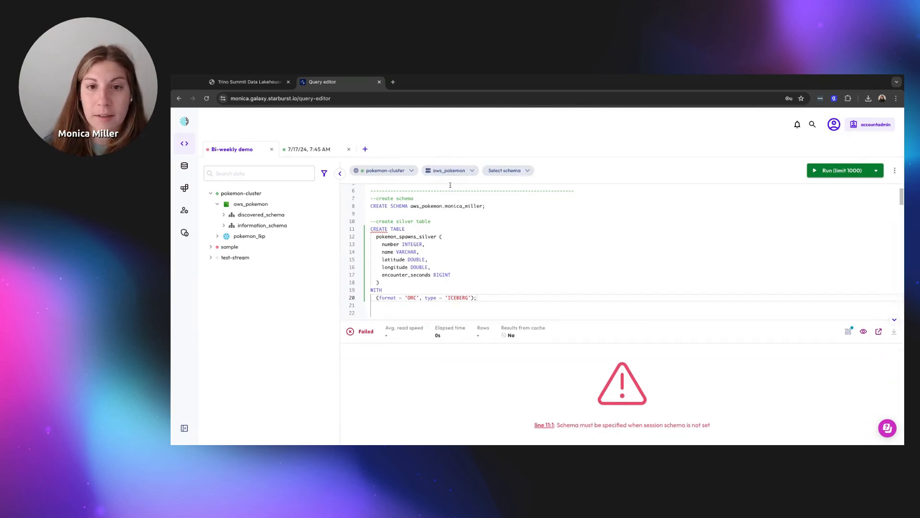
left_click(507, 171)
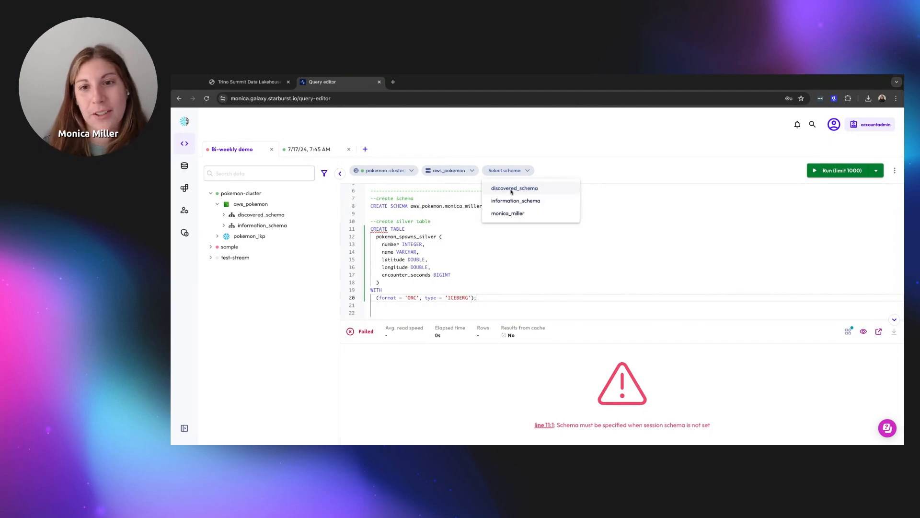
left_click(515, 214)
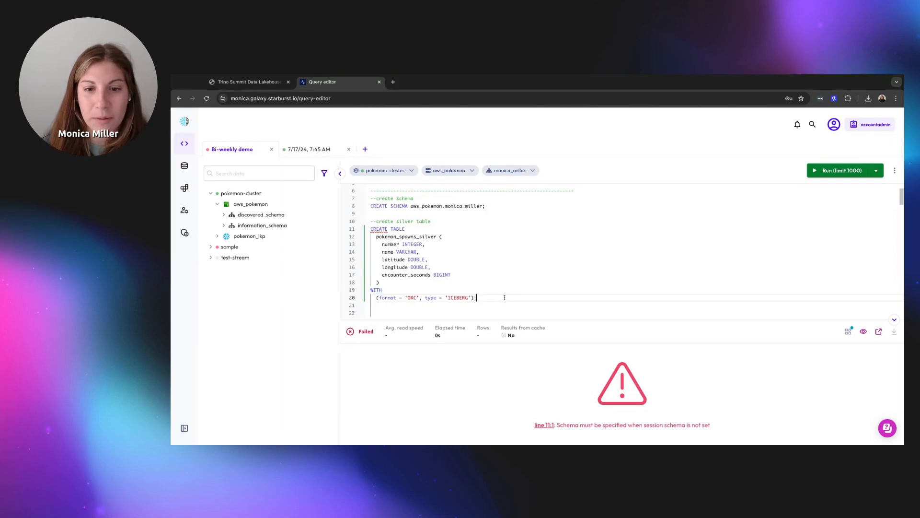
left_click(831, 173)
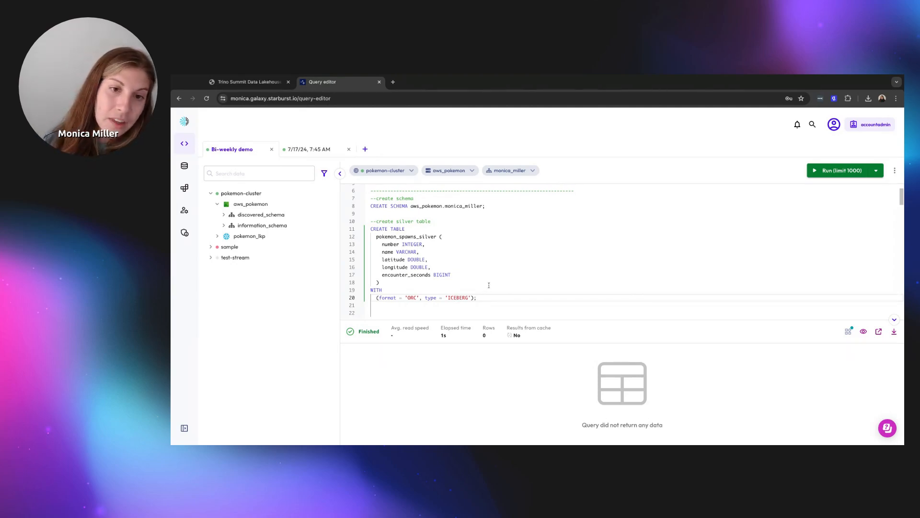
scroll(489, 285, "down", 5)
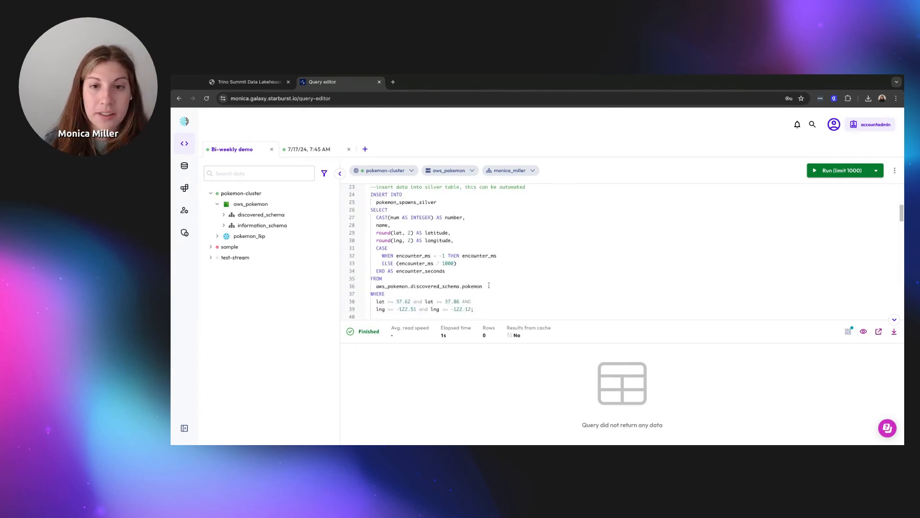
left_click_drag(476, 309, 367, 199)
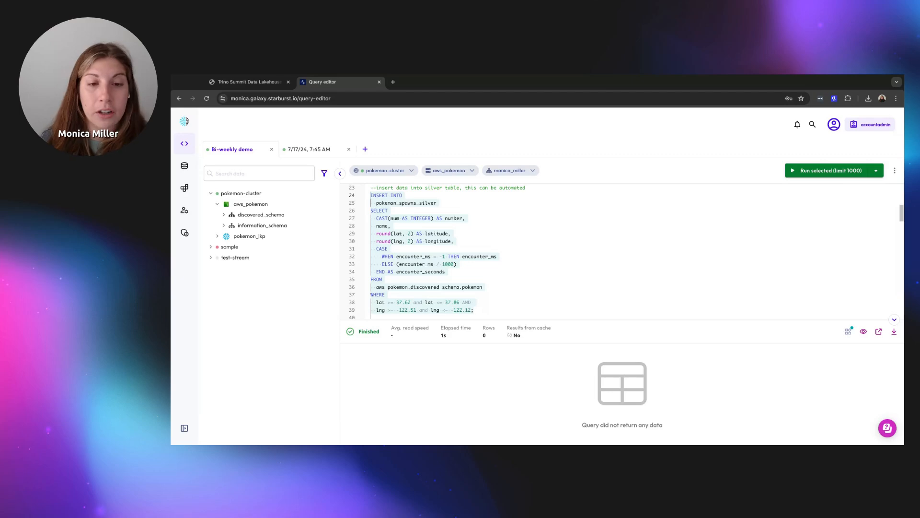
left_click(518, 220)
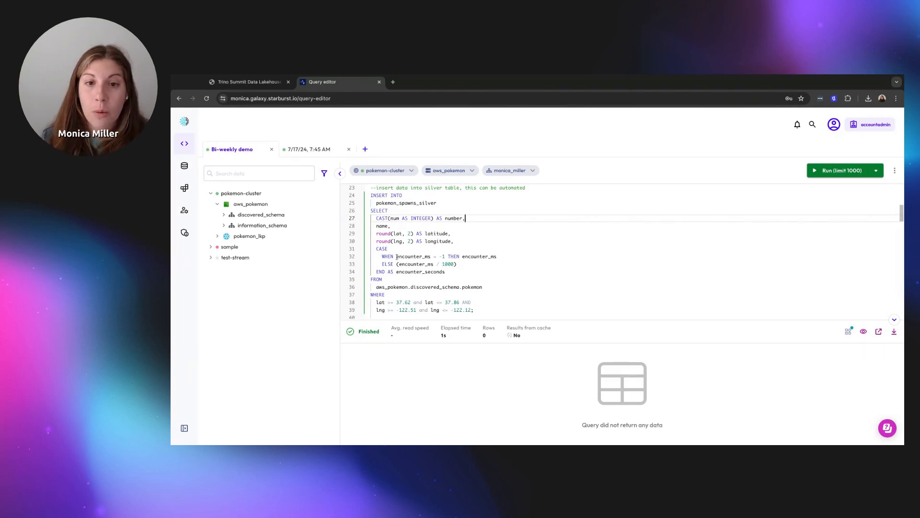
left_click_drag(463, 265, 372, 249)
left_click(372, 250)
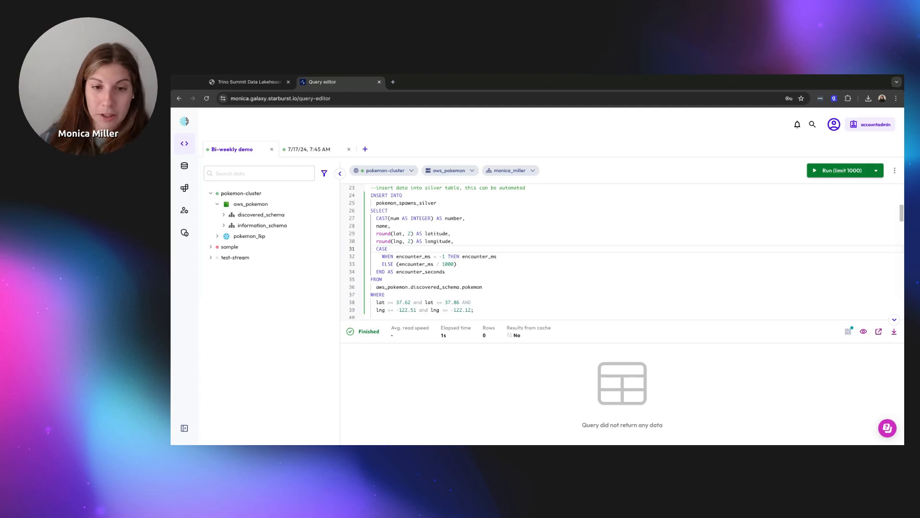
left_click_drag(376, 302, 477, 312)
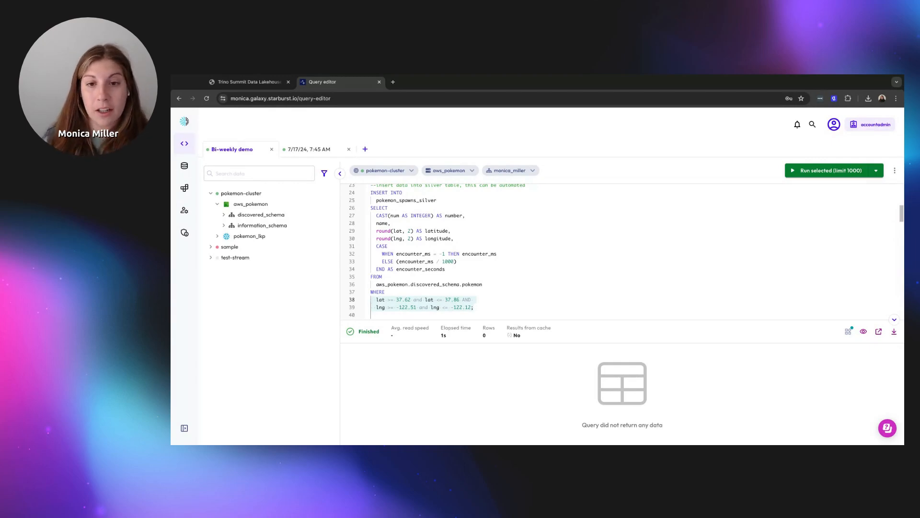
Run the INSERT INTO pokemon_spawns_silver statement, loading 95197 filtered spawn rows
left_click(496, 307)
left_click(834, 172)
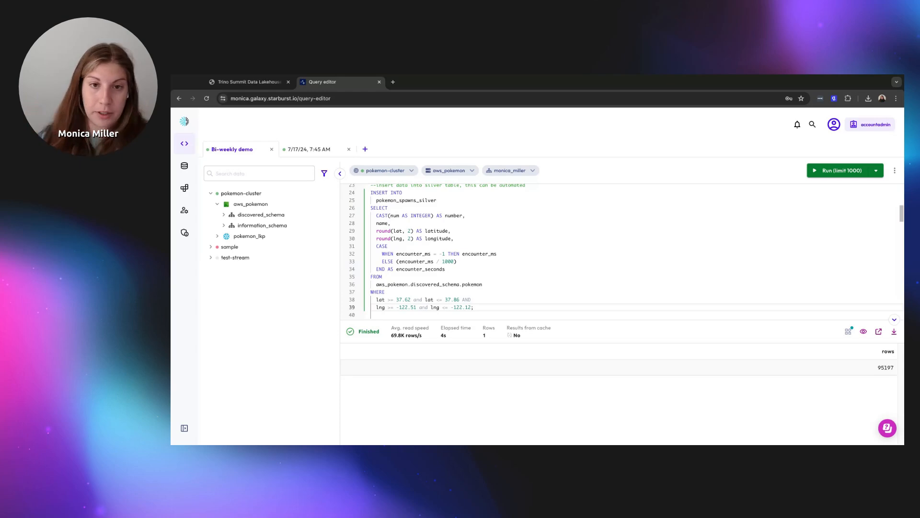
scroll(573, 233, "down", 3)
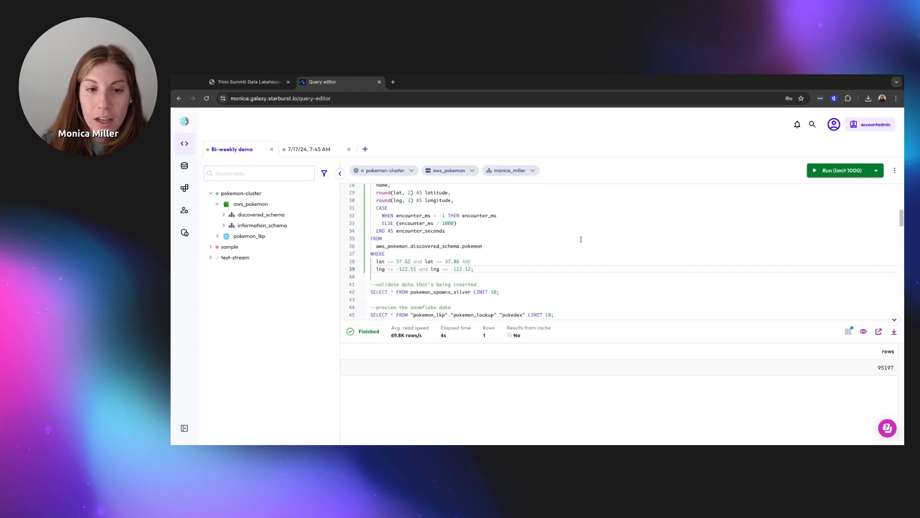
Run SELECT * FROM pokemon_spawns_silver LIMIT 10 to check rows such as Weedle and Pidgey
left_click(502, 292)
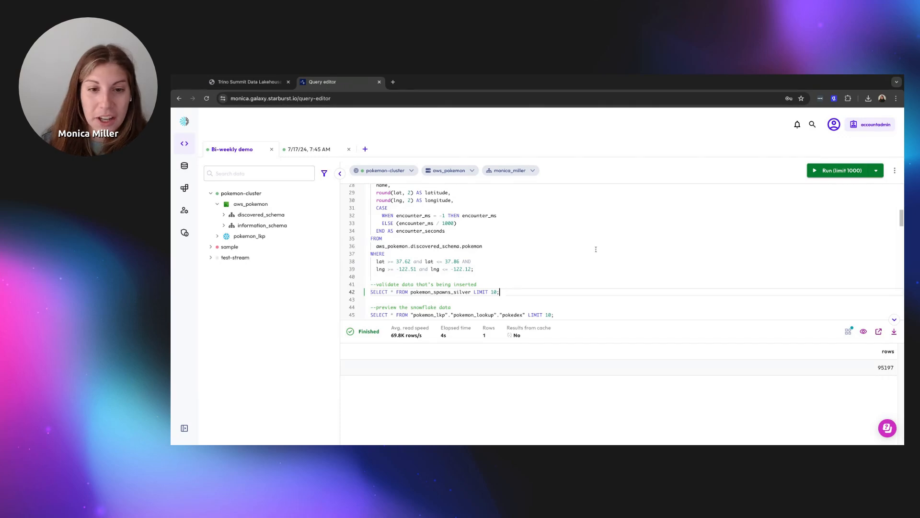
left_click(846, 174)
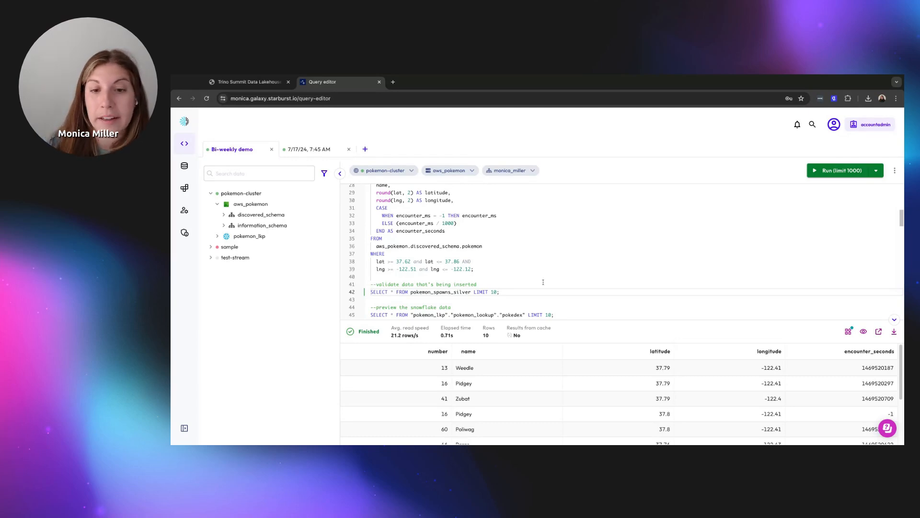
scroll(543, 282, "down", 2)
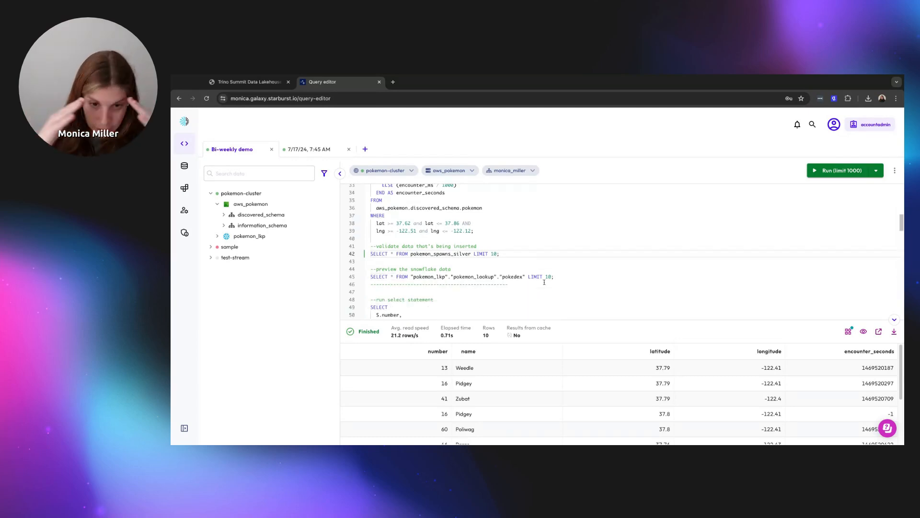
left_click(557, 280)
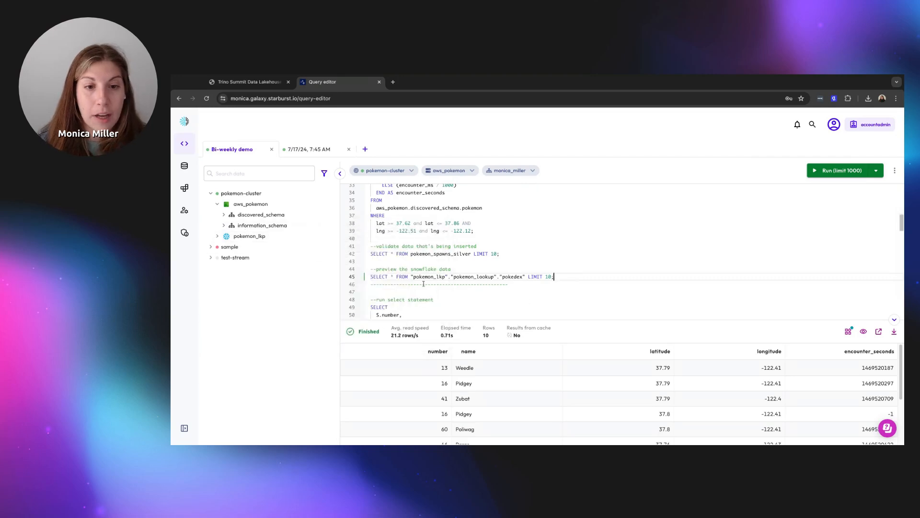
Expand the pokemon_lkp catalog and its pokemon_lookup schema to show the pokedex table
left_click(253, 237)
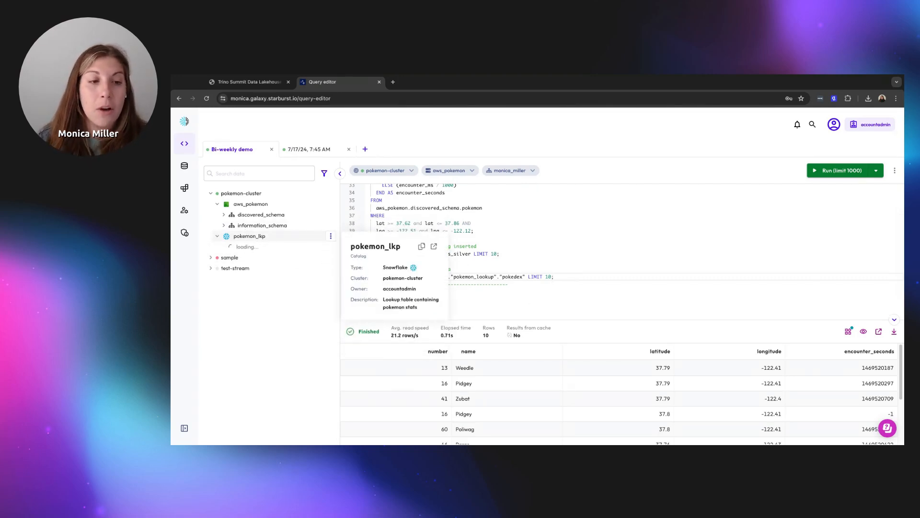
left_click(240, 258)
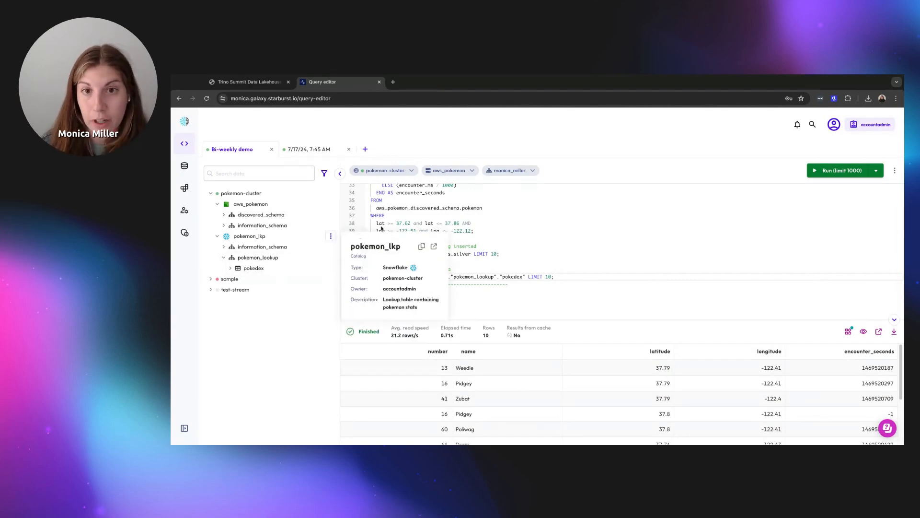
Search the data catalog for 'hp', finding the column in pokemon_lkp's pokedex table
left_click(817, 126)
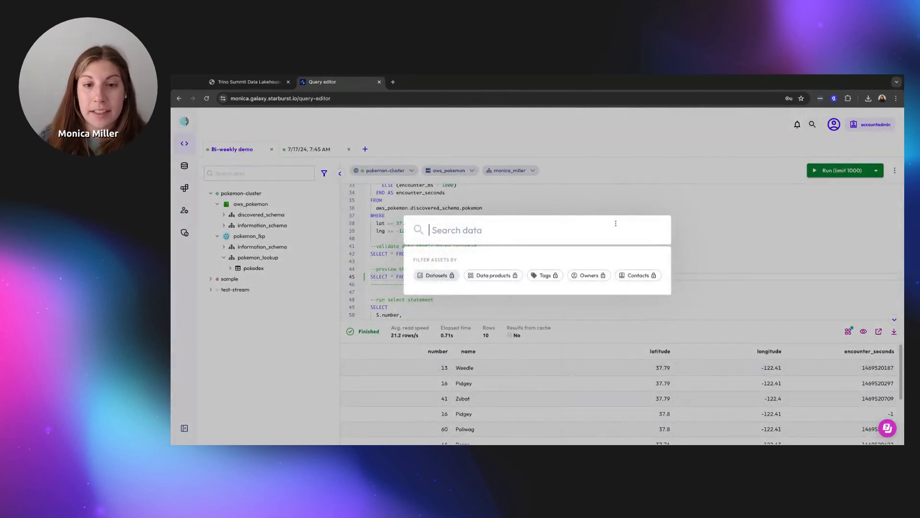
type("hp")
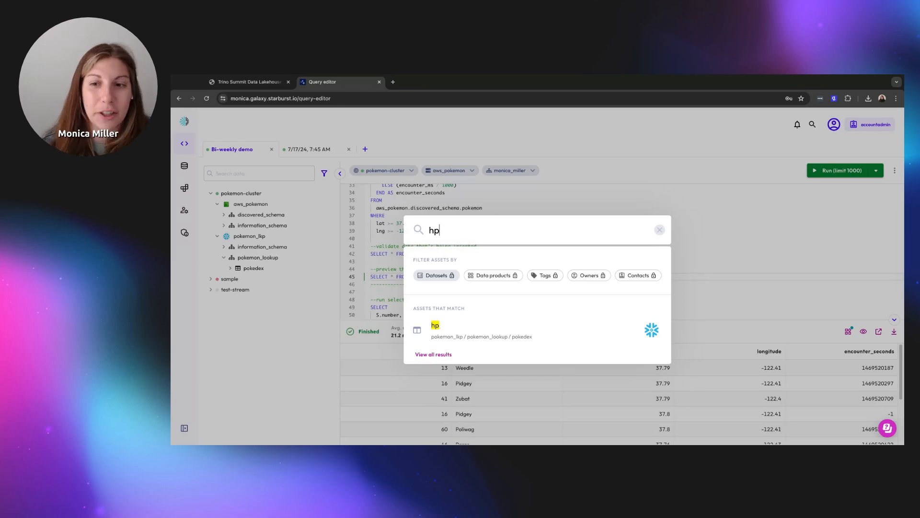
Clear the 'hp' data search and dismiss the pokemon_lookup info card
left_click(659, 230)
key("Escape")
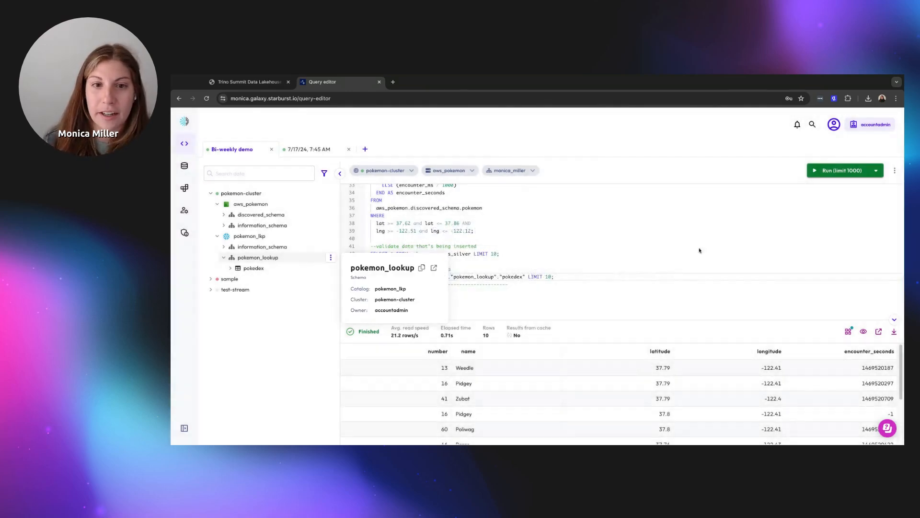
left_click(599, 246)
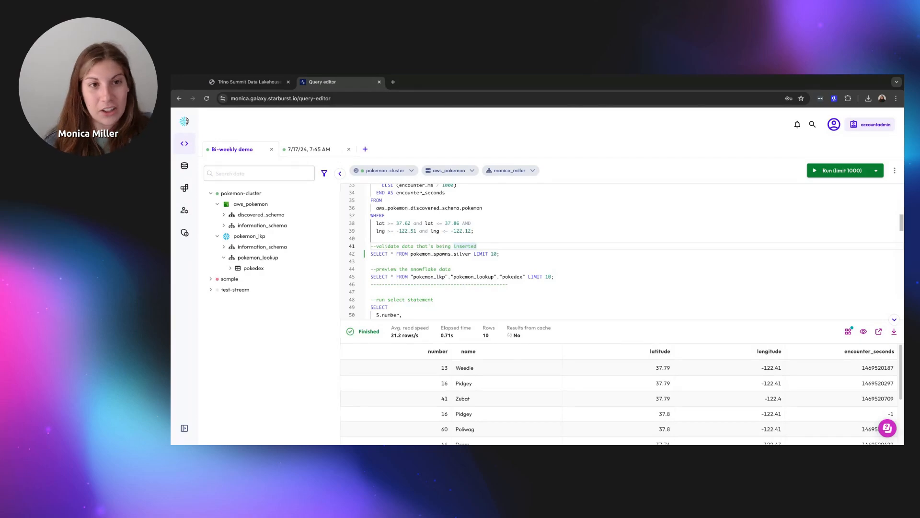
Run the 10-row pokedex preview query and scroll across its type and stat columns
left_click(578, 275)
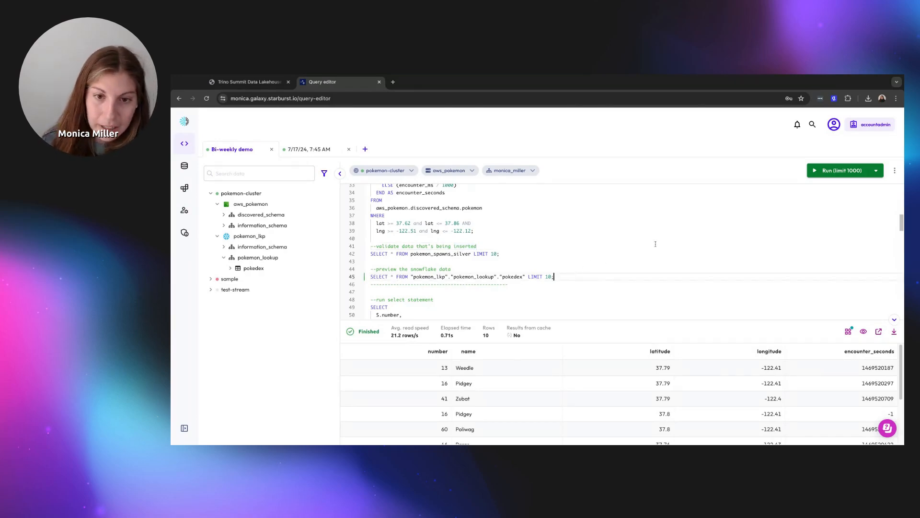
left_click(826, 170)
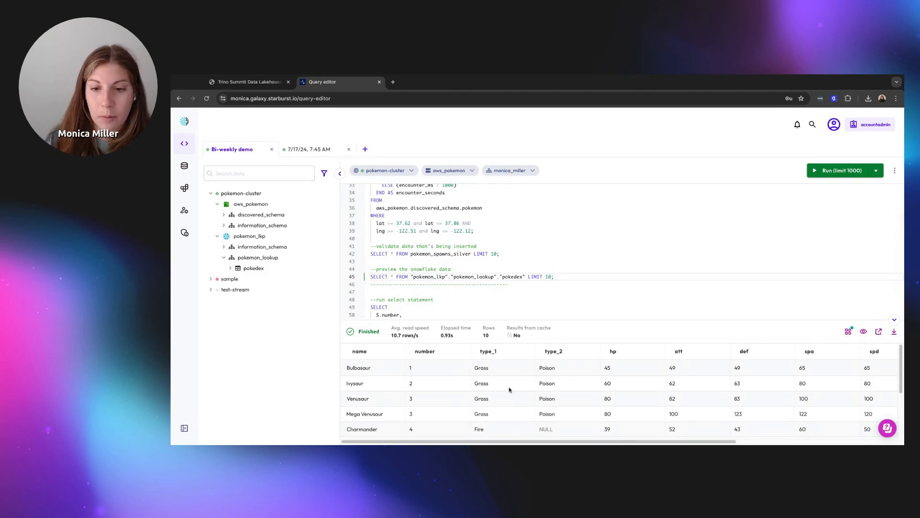
scroll(612, 442, "right", 10)
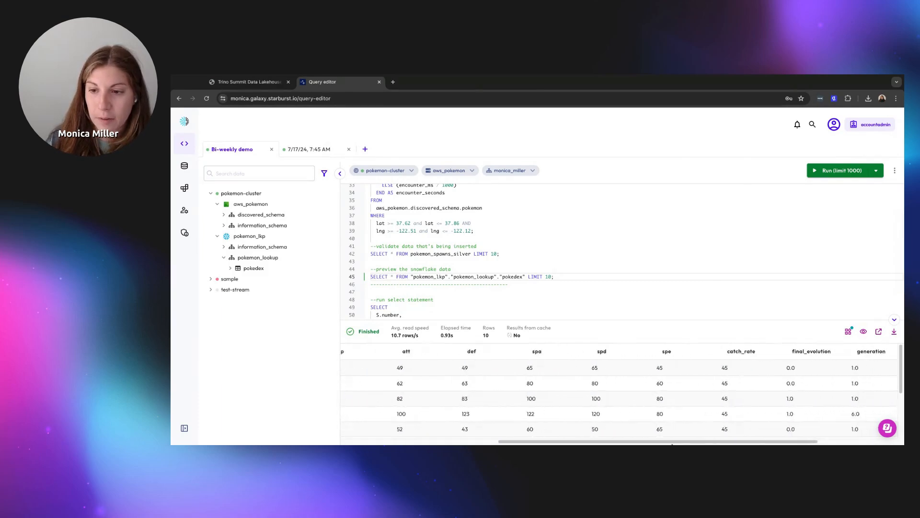
scroll(694, 442, "right", 3)
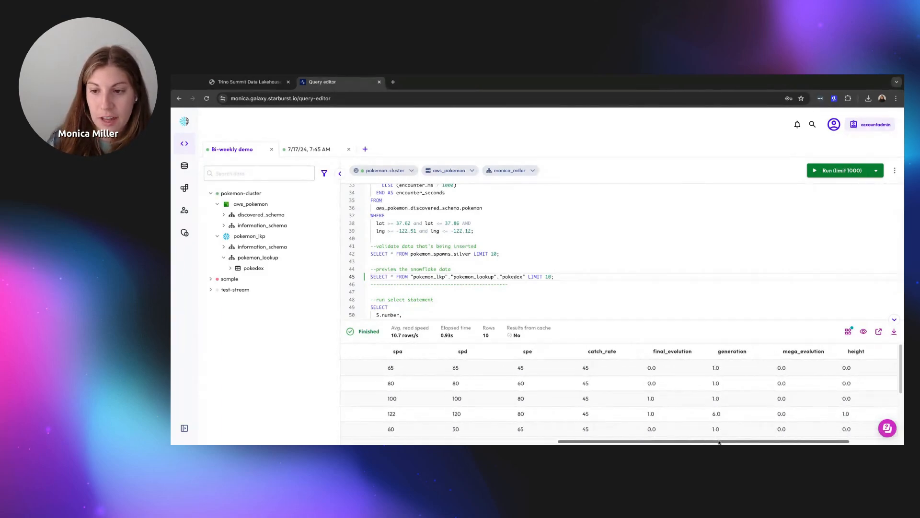
scroll(719, 442, "right", 3)
scroll(619, 396, "left", 15)
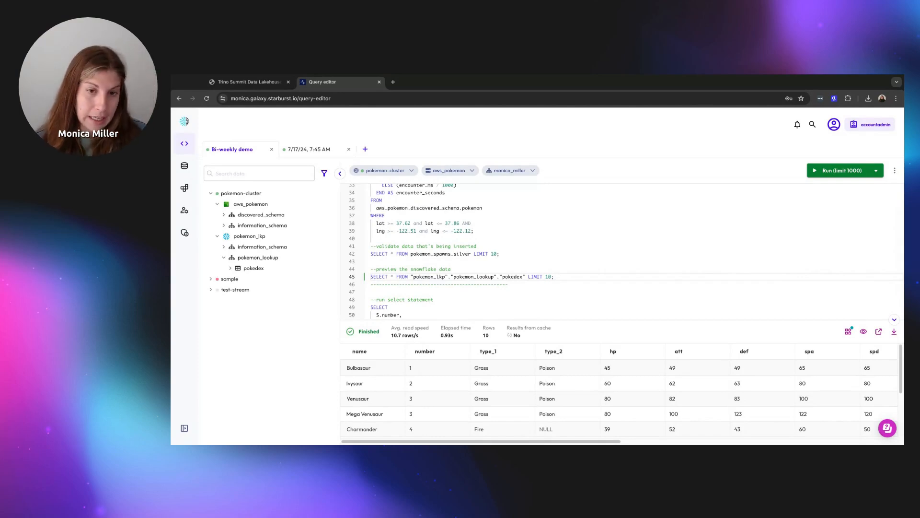
Run the line-59 JOIN of pokemon_spawns_silver with the Snowflake pokedex, returning types and catch_rate
scroll(480, 261, "down", 2)
scroll(480, 260, "down", 2)
left_click(575, 307)
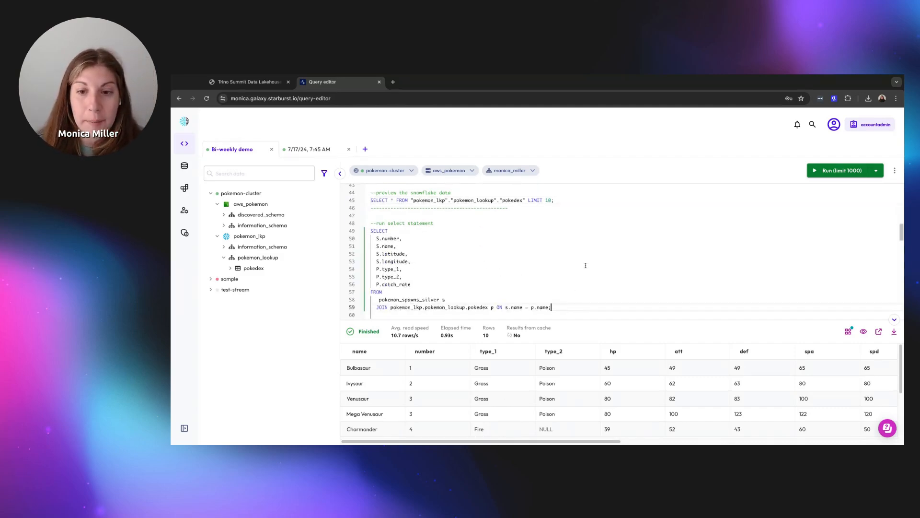
left_click(831, 168)
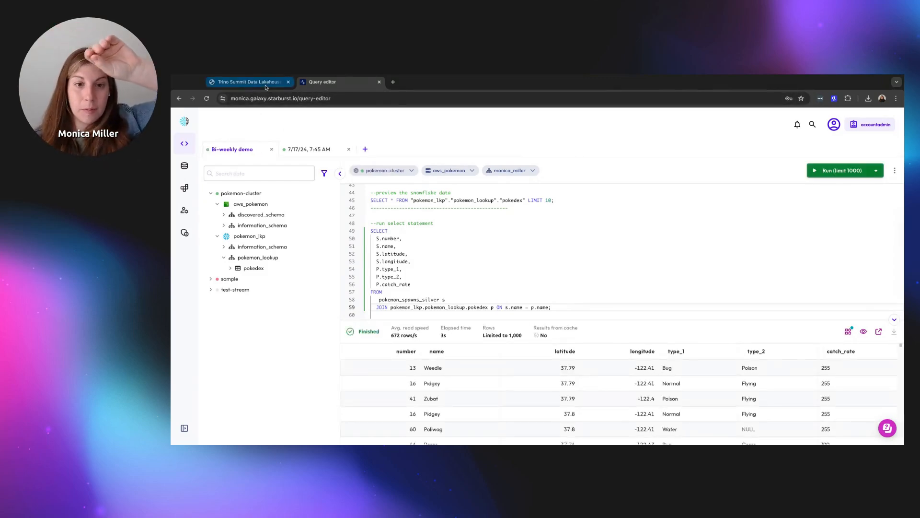
left_click(266, 86)
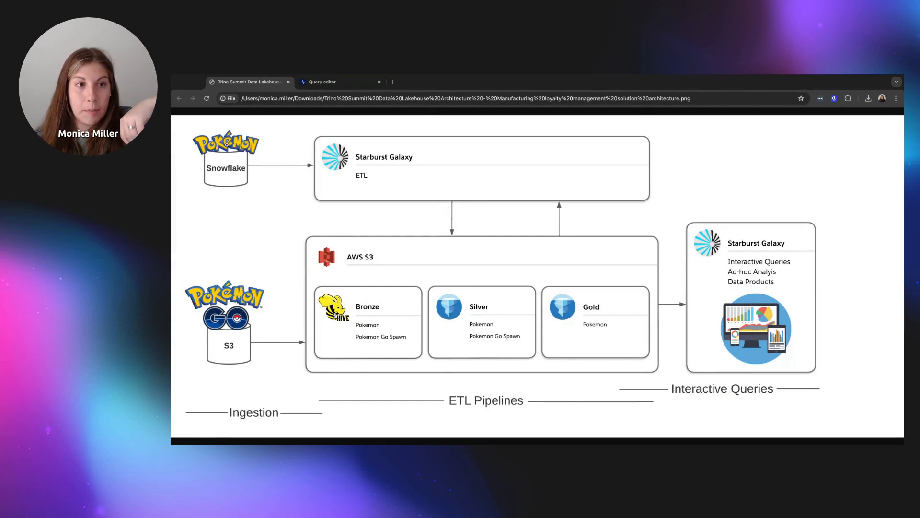
key("ctrl+Tab")
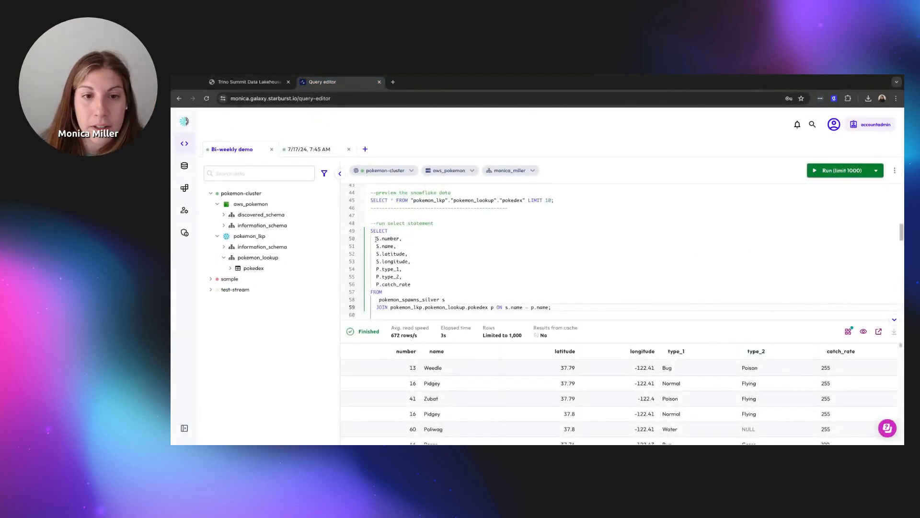
left_click(376, 238)
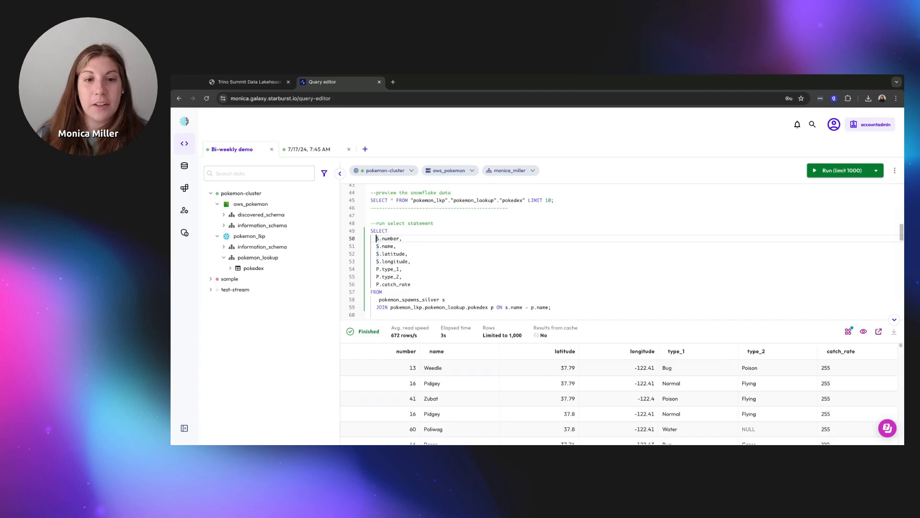
left_click(382, 269)
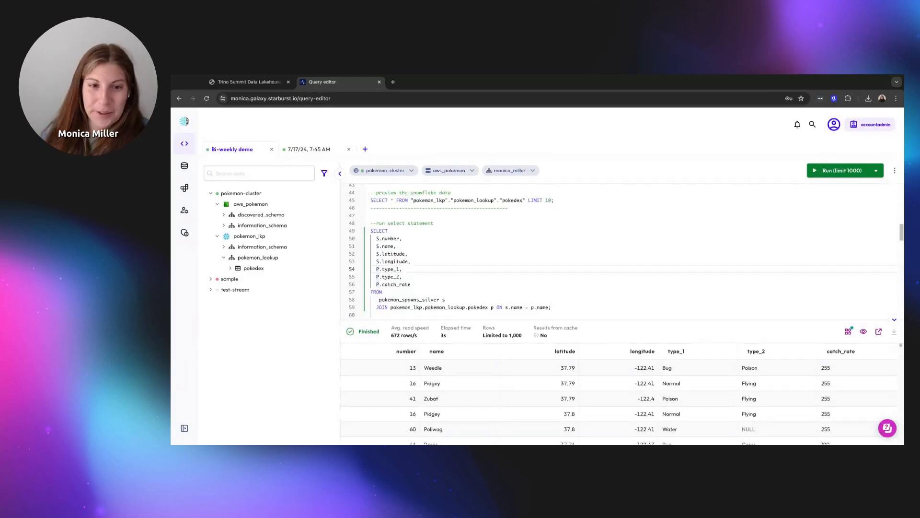
Run the line-75 CREATE TABLE pokemon_final_spawns AS join query, writing 94940 rows
scroll(630, 222, "down", 5)
scroll(629, 223, "down", 1)
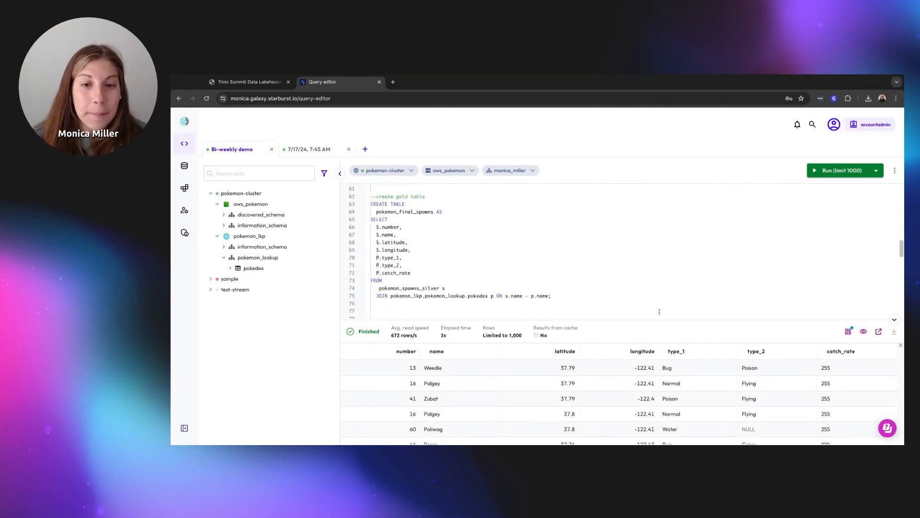
left_click(573, 297)
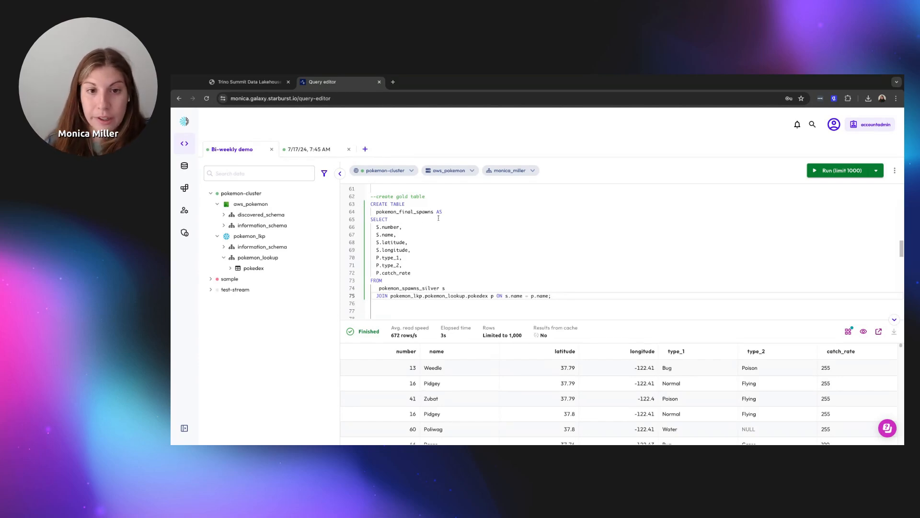
left_click(823, 172)
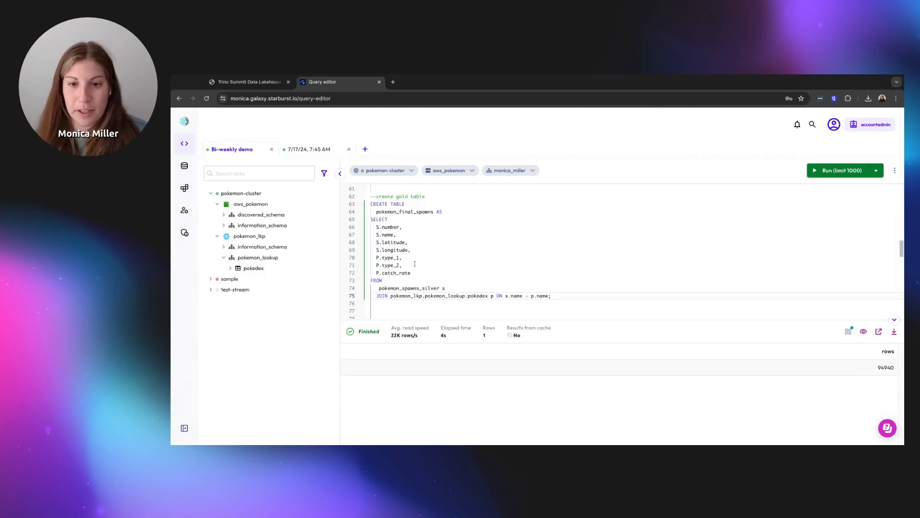
Download the previous query's results and collapse the results panel
scroll(414, 264, "down", 5)
scroll(460, 264, "down", 3)
scroll(461, 263, "down", 3)
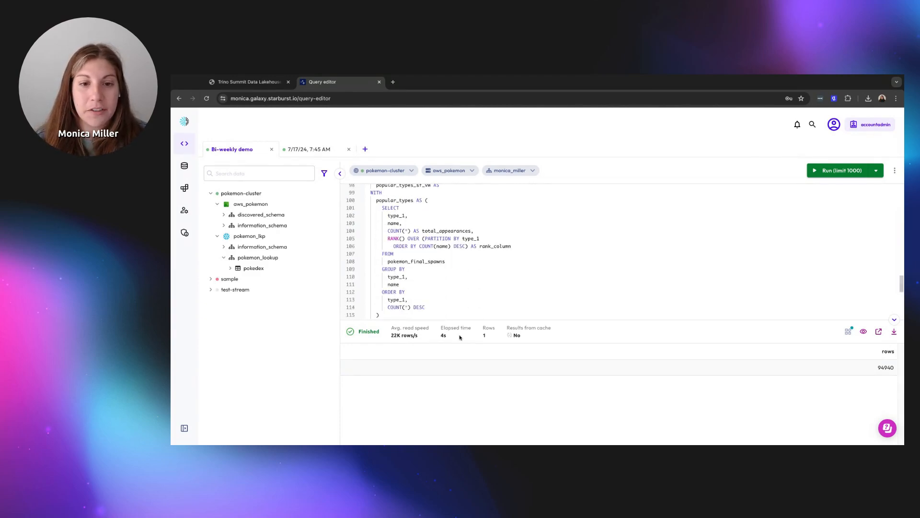
mouse_move(460, 337)
left_mouse_down()
mouse_move(460, 320)
mouse_move(463, 336)
left_mouse_up()
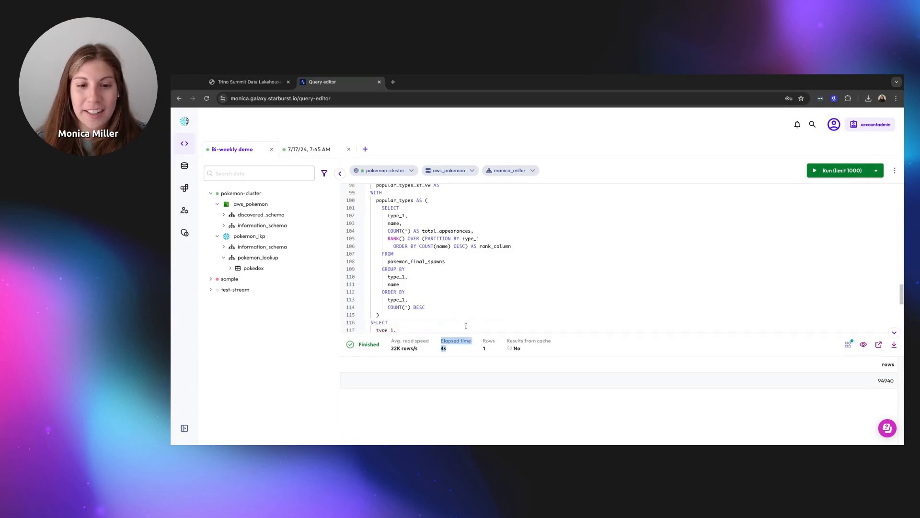
scroll(471, 323, "down", 2)
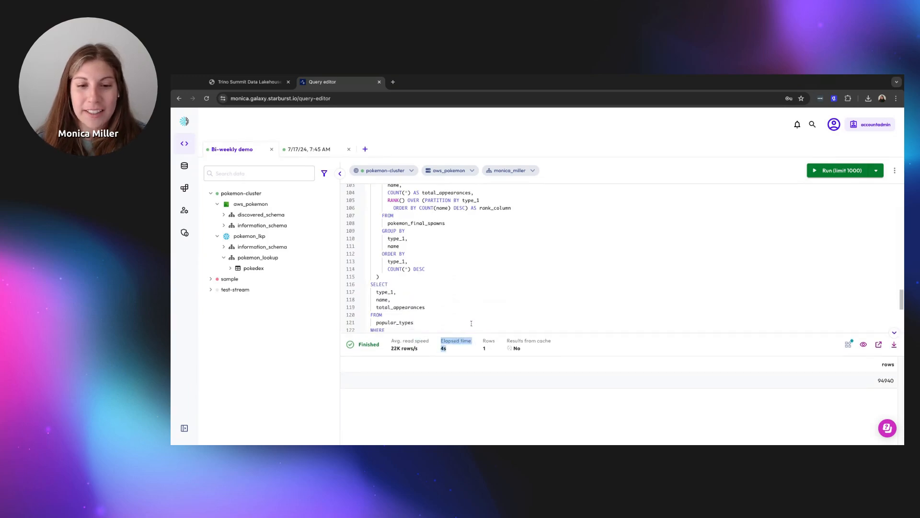
left_click(894, 344)
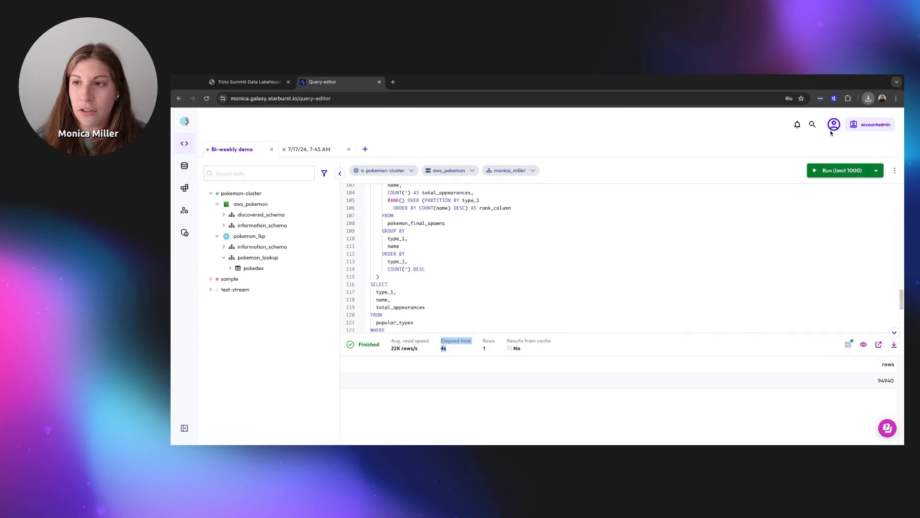
left_click(894, 333)
Run the line-123 CREATE OR REPLACE VIEW popular_types_sf_vw, then select the query on it
scroll(602, 321, "up", 4)
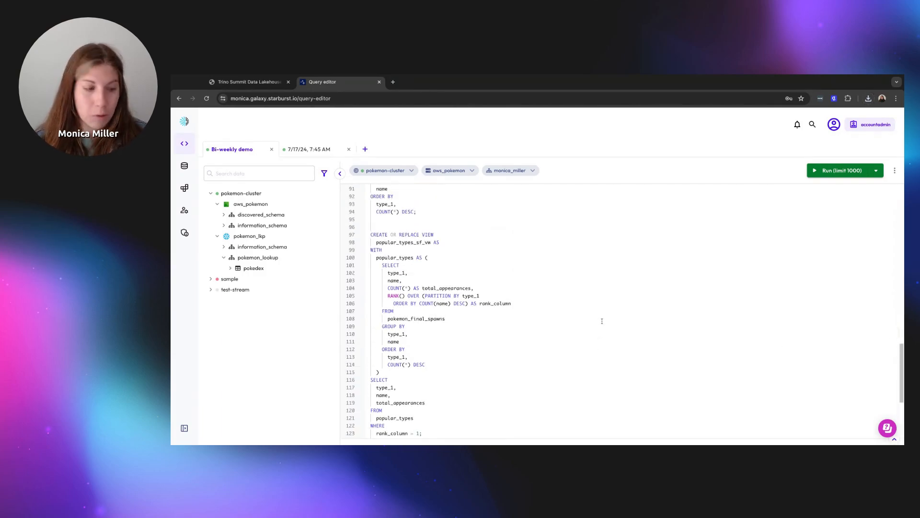
left_click(449, 427)
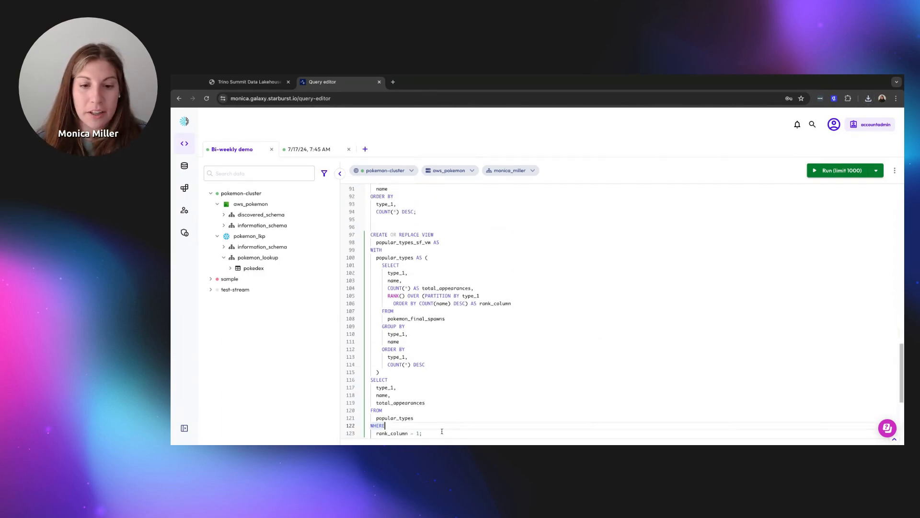
left_click(842, 172)
scroll(695, 249, "down", 1)
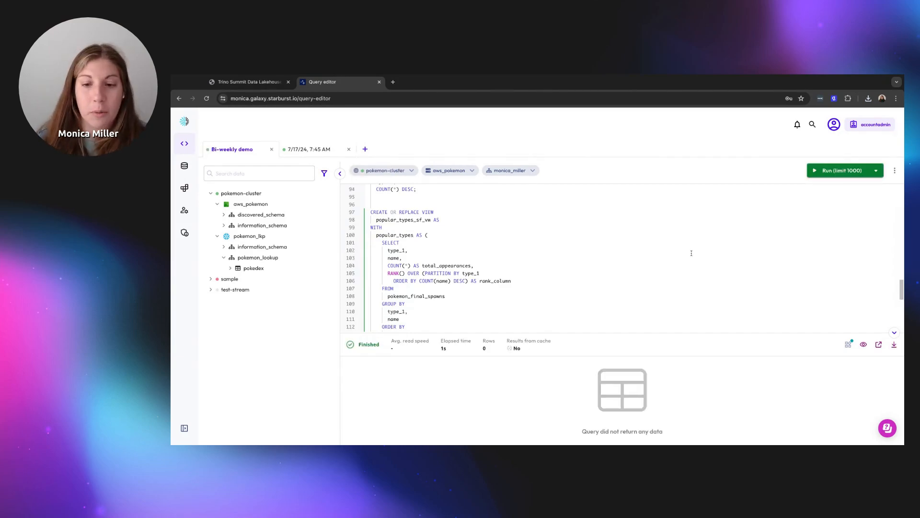
scroll(689, 266, "down", 2)
scroll(692, 271, "down", 3)
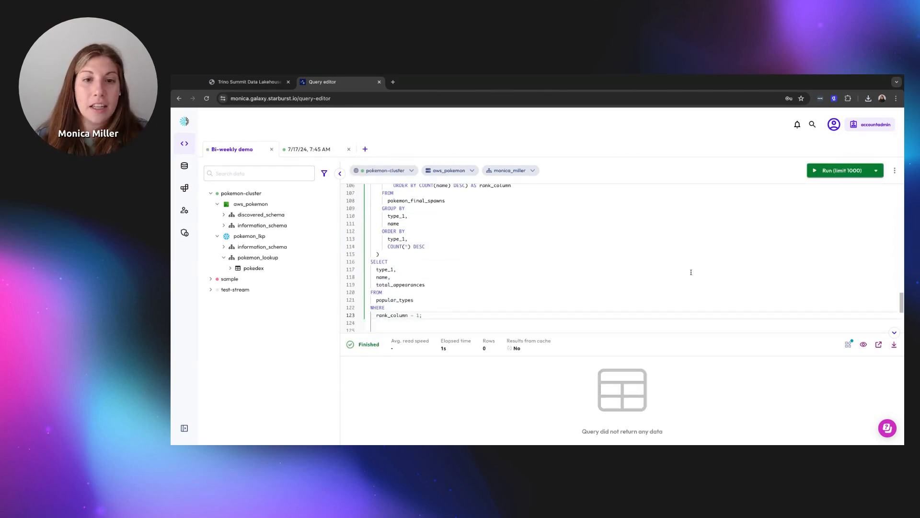
left_click(519, 302)
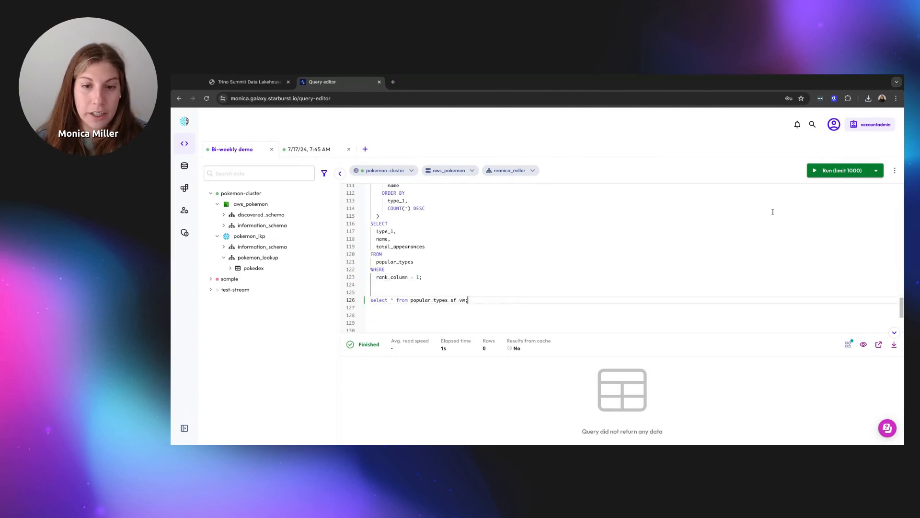
Run select * from popular_types_sf_vw, getting 15 rows such as Pidgey with 10636 Normal appearances
left_click(841, 170)
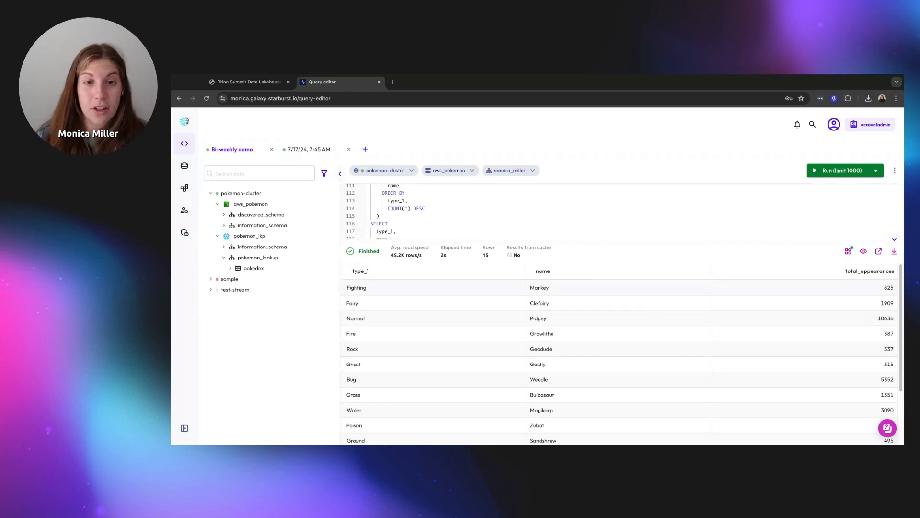
Look over the Data products page with its Customer Information & Orders product
mouse_move(250, 236)
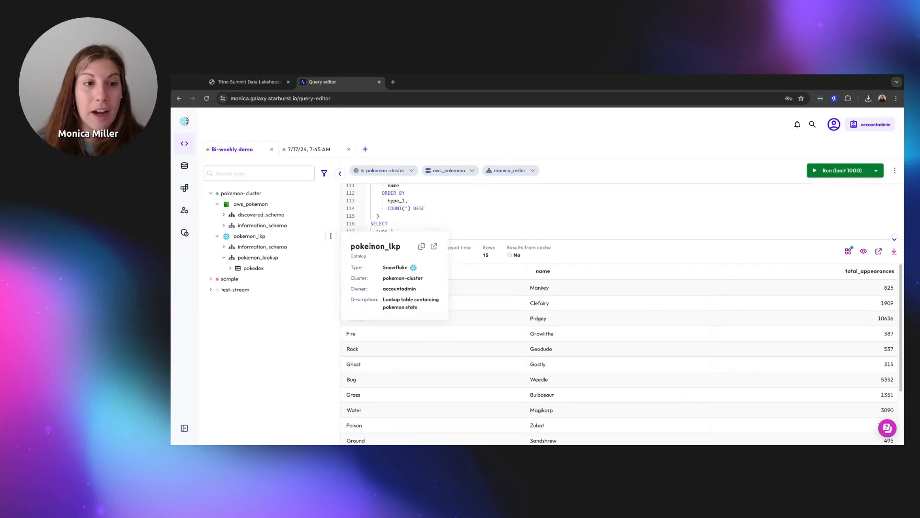
mouse_move(187, 165)
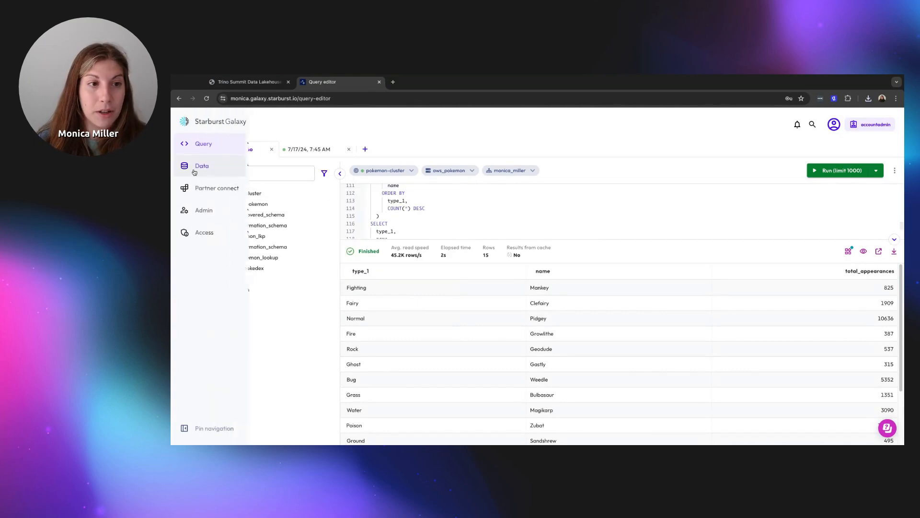
mouse_move(249, 172)
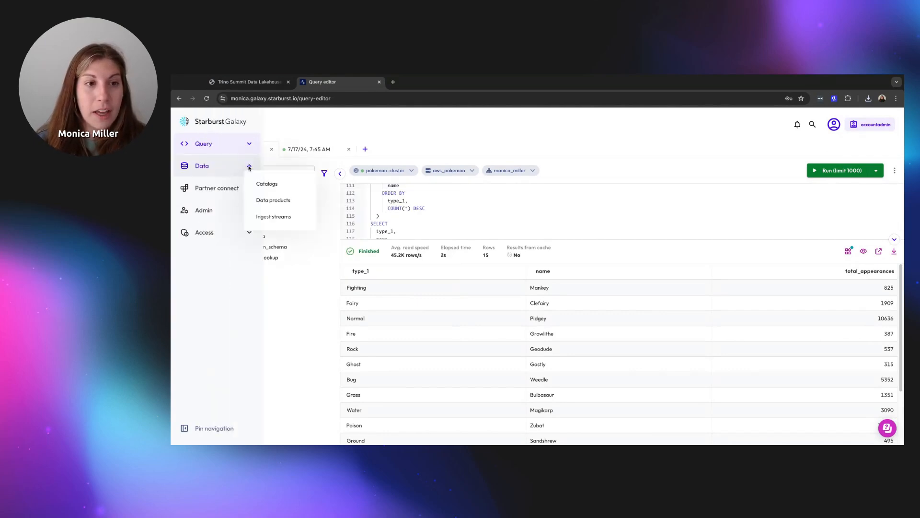
left_click(263, 201)
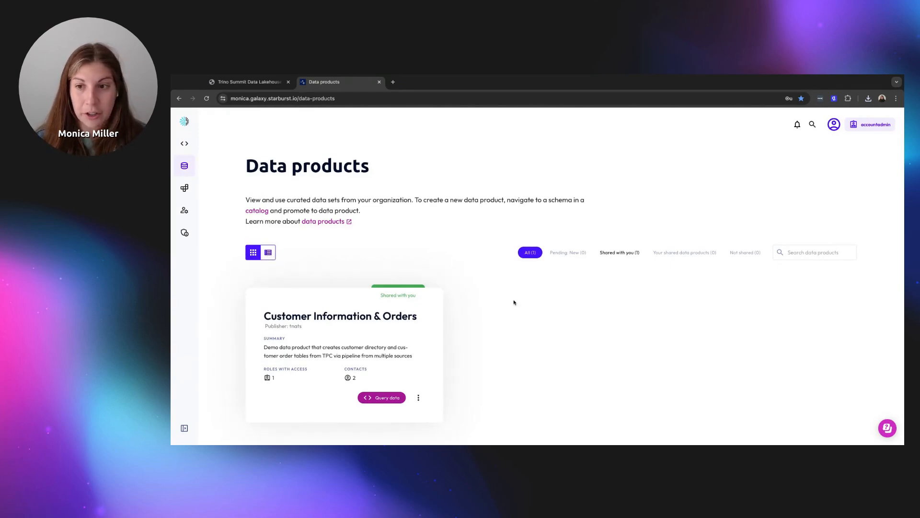
Open the aws_pokemon catalog from the Data > Catalogs list
left_click(249, 145)
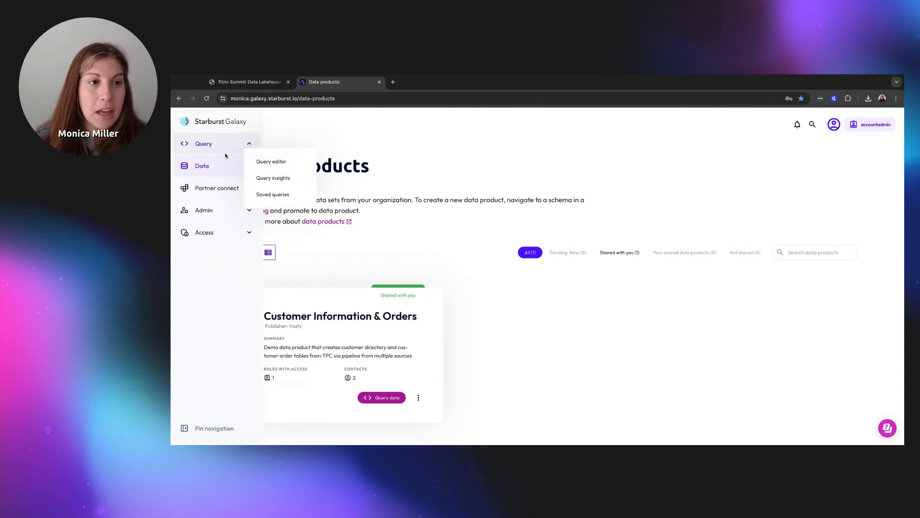
mouse_move(222, 164)
left_click(263, 183)
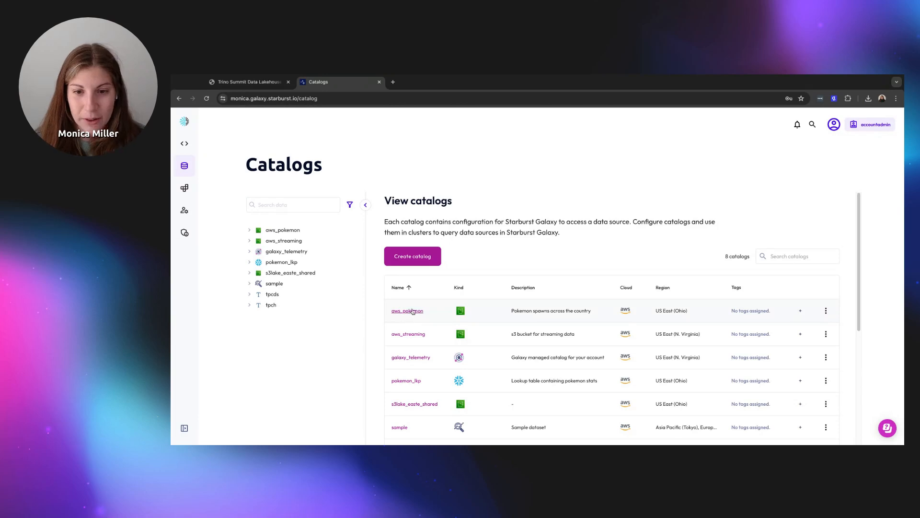
left_click(412, 311)
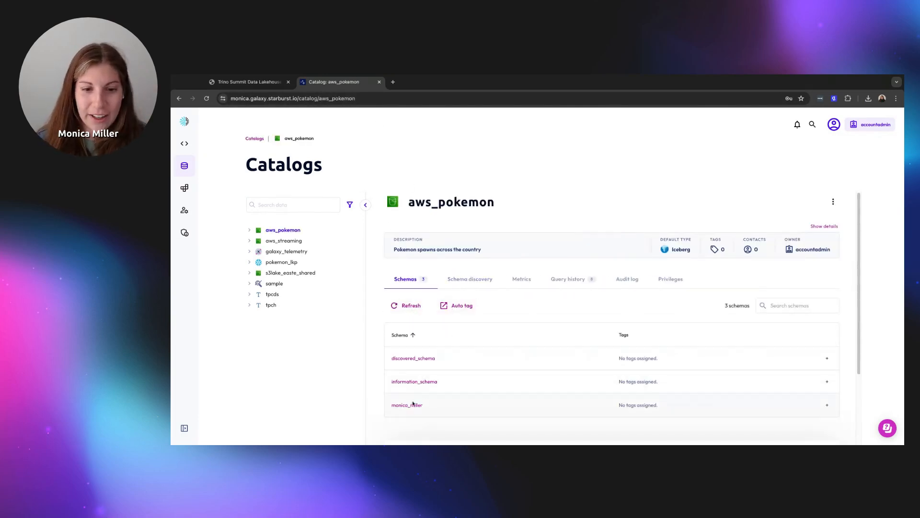
left_click(410, 405)
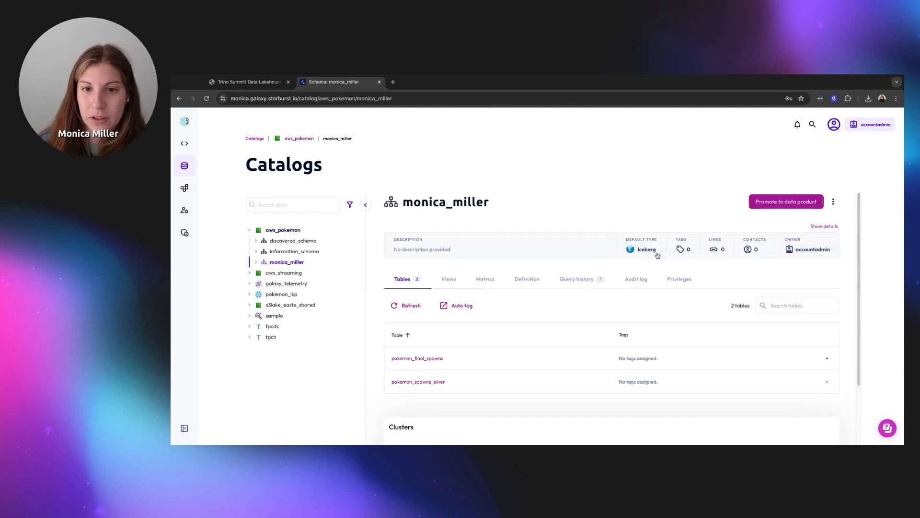
left_click(824, 226)
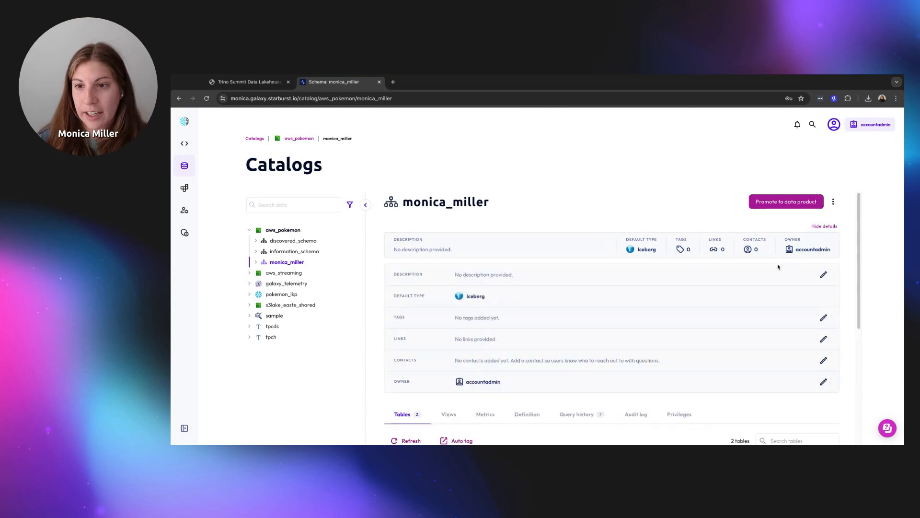
left_click(823, 274)
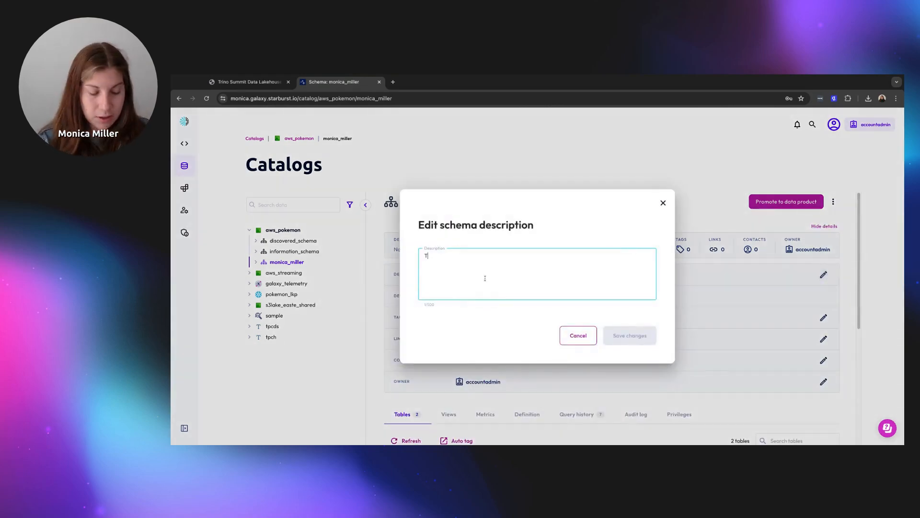
type("The")
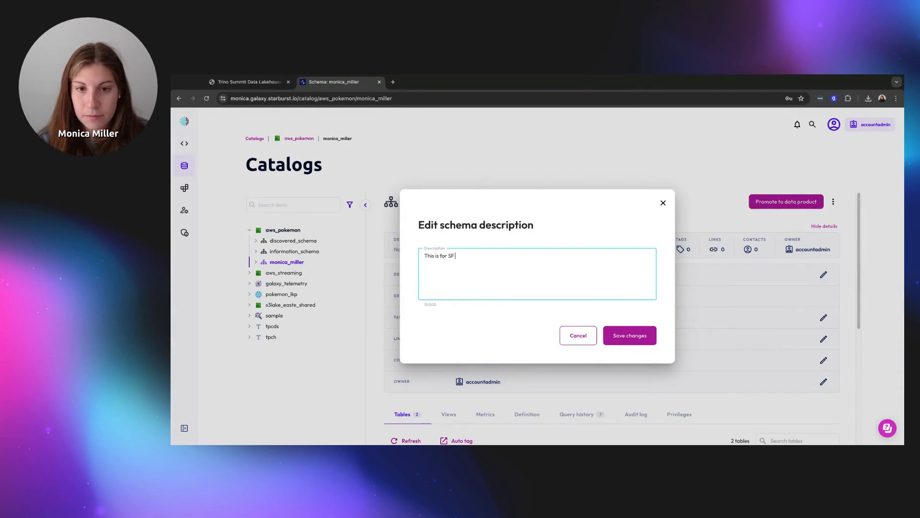
left_click(631, 335)
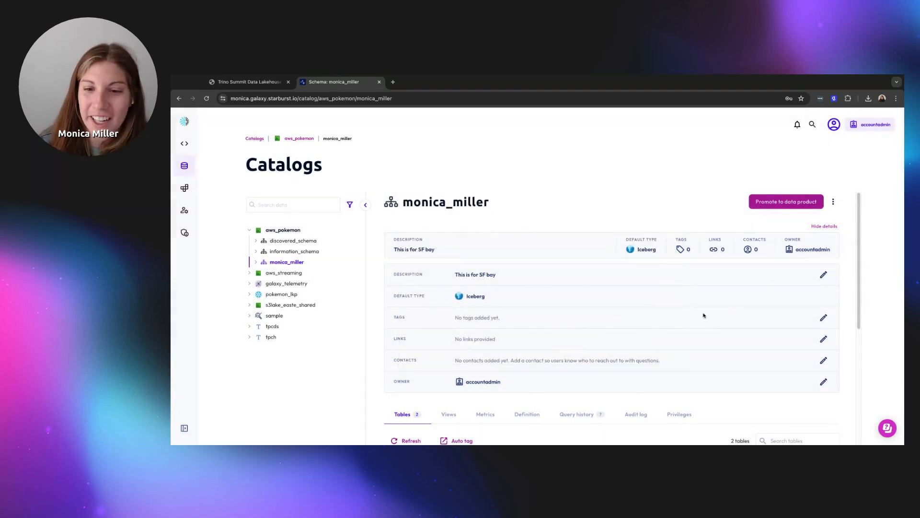
left_click(823, 317)
left_click(575, 285)
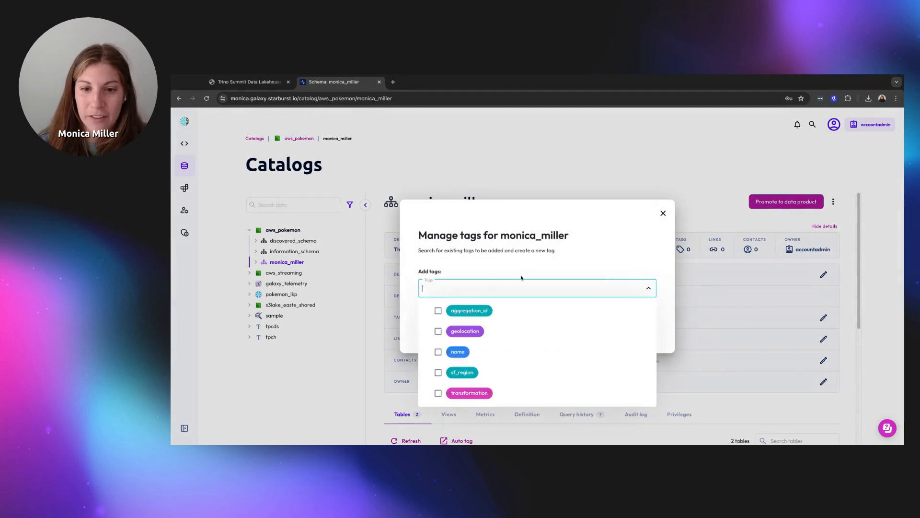
left_click(511, 330)
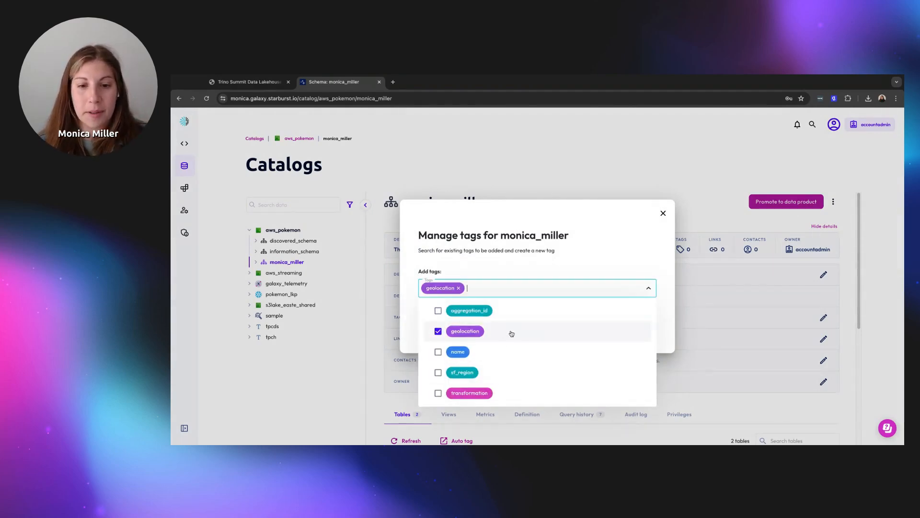
left_click(503, 372)
left_click(570, 276)
left_click(623, 330)
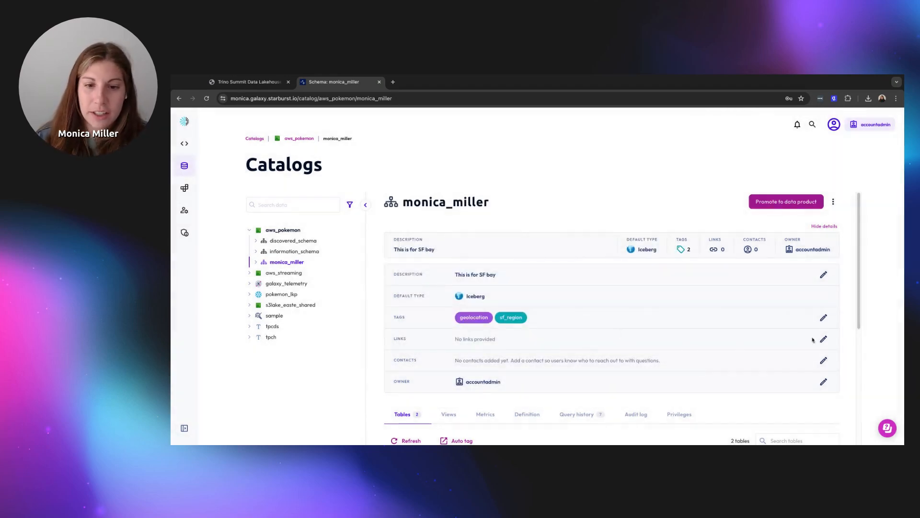
Add the presenter's own address as the schema contact, then list its views
left_click(824, 361)
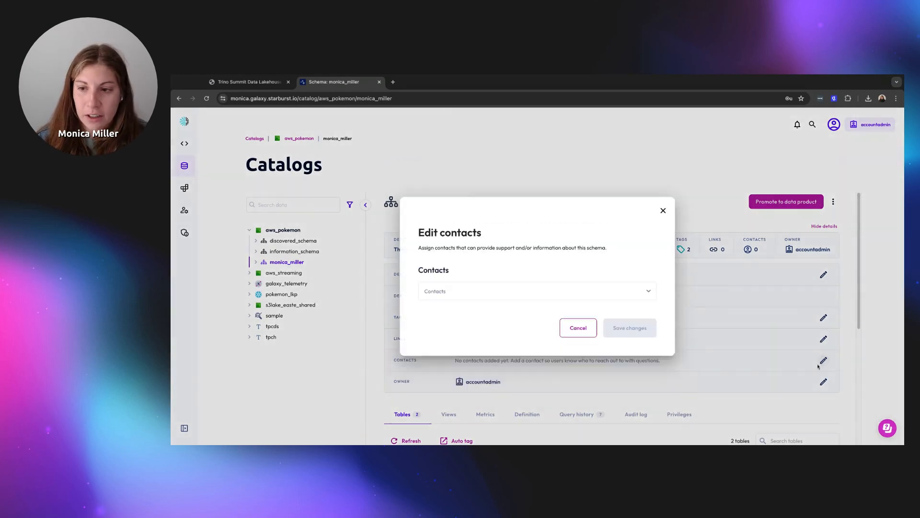
left_click(495, 292)
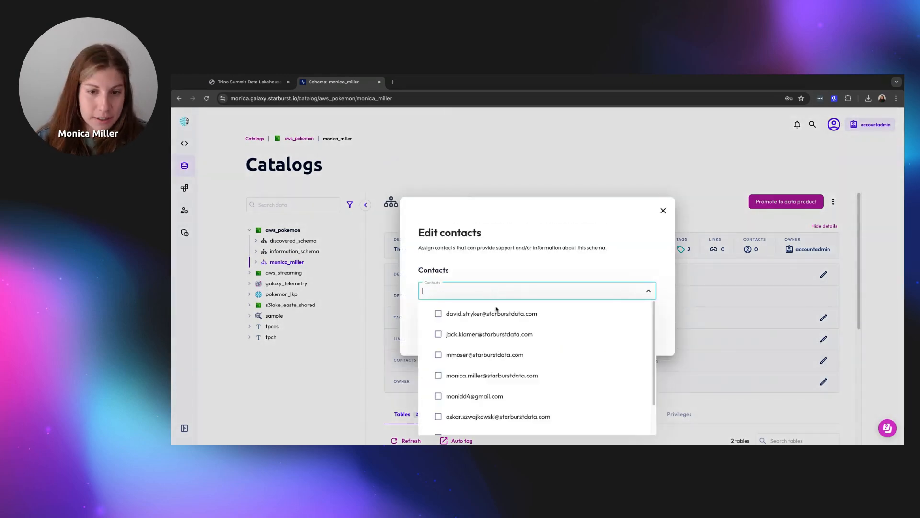
left_click(512, 377)
left_click(591, 308)
left_click(619, 331)
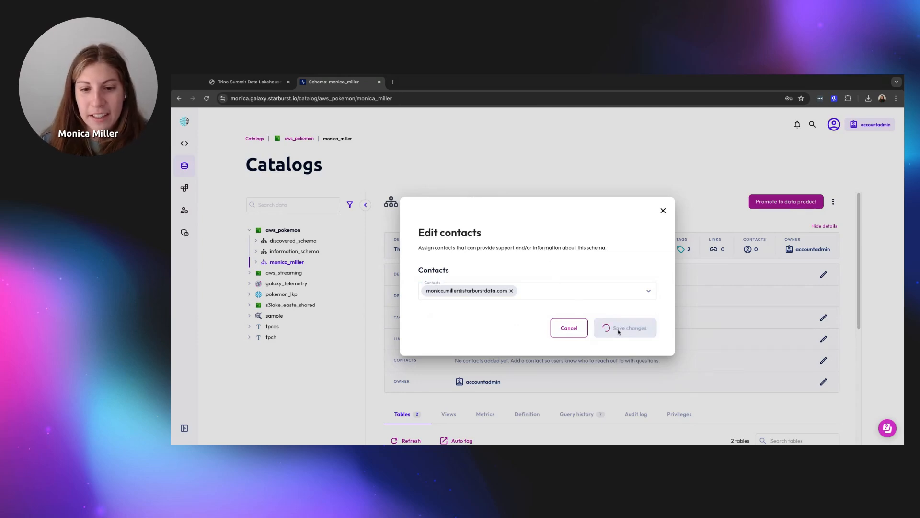
scroll(619, 329, "down", 3)
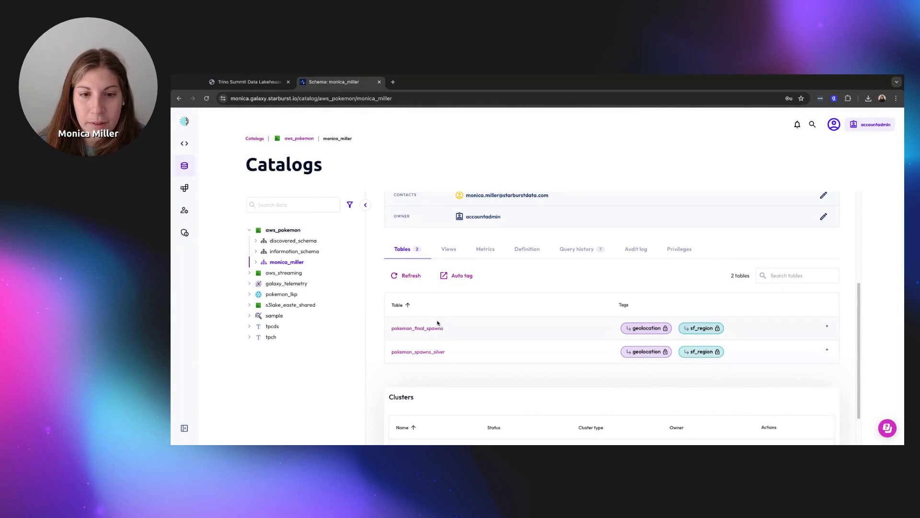
left_click(449, 249)
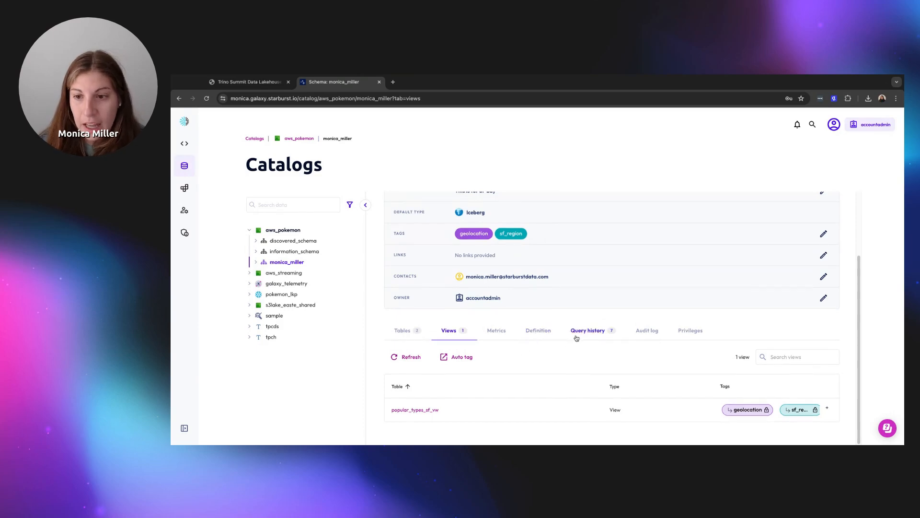
left_click(695, 332)
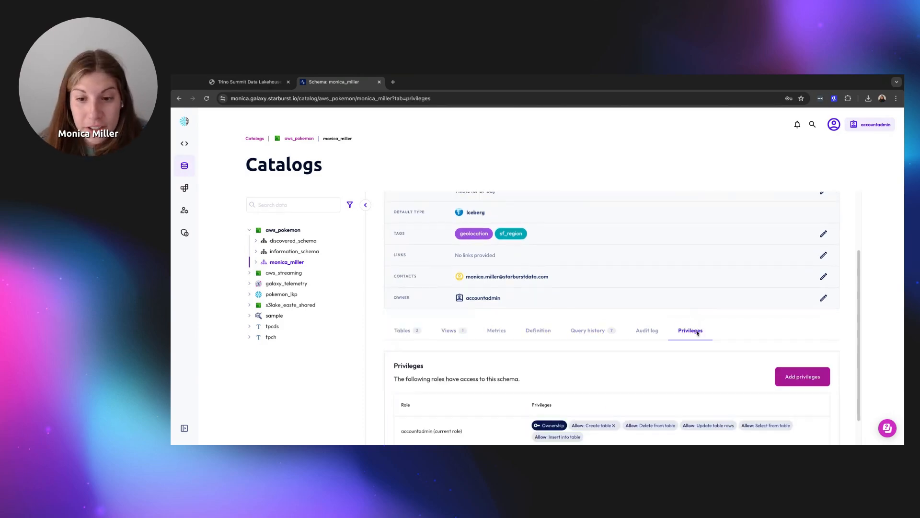
scroll(694, 336, "down", 1)
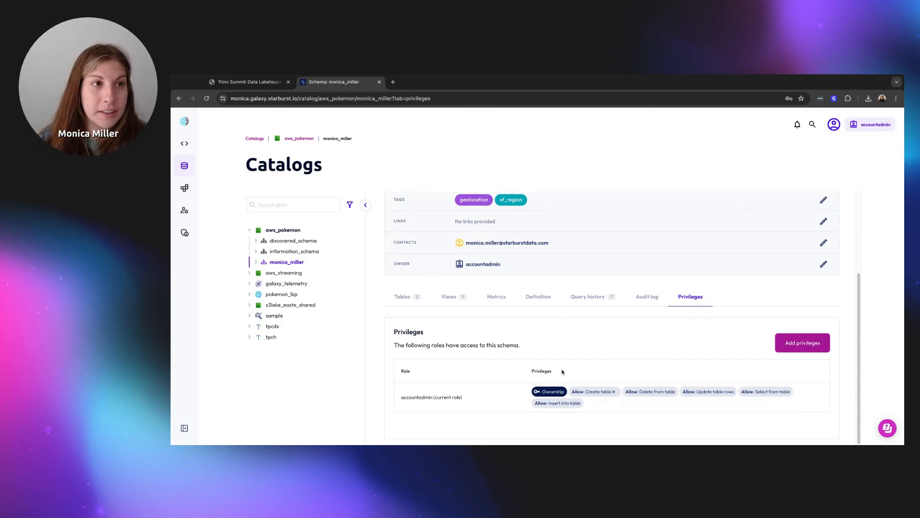
left_click(454, 297)
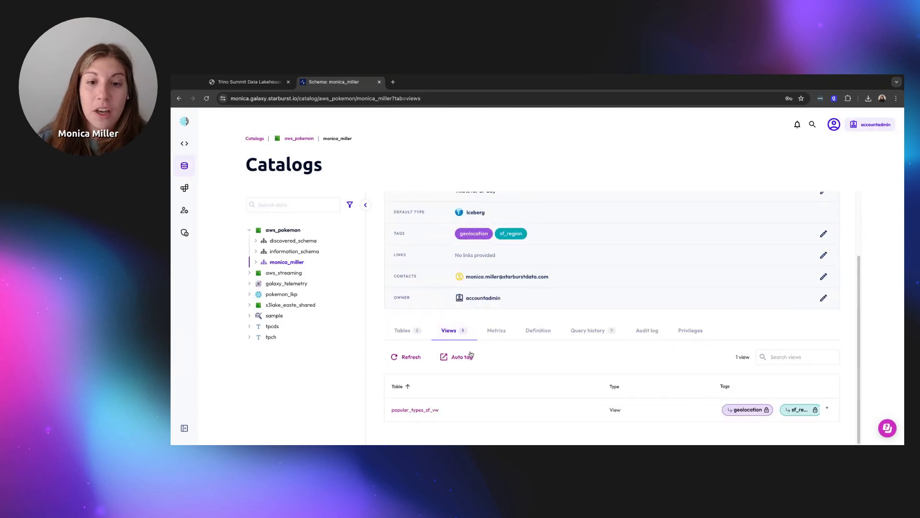
left_click(420, 410)
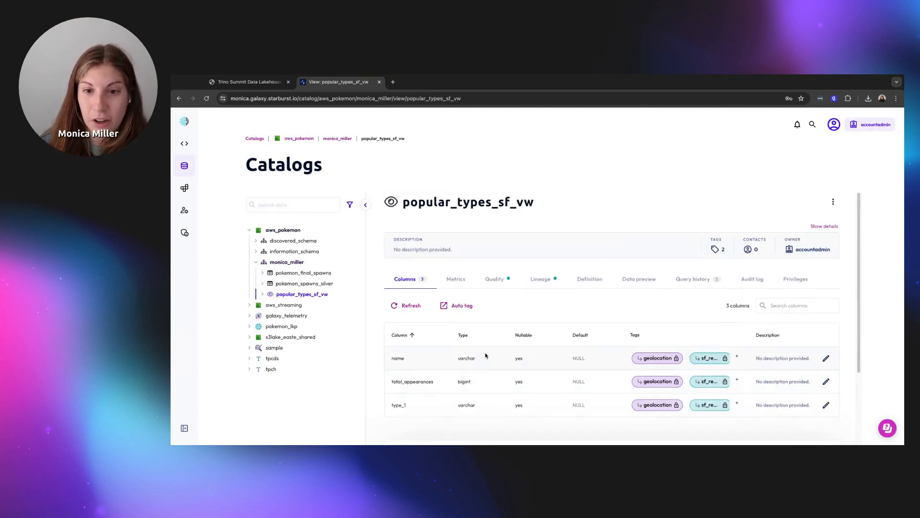
Grant the marketing role Select on popular_types_sf_vw, then open pokemon_spawns_silver
left_click(795, 280)
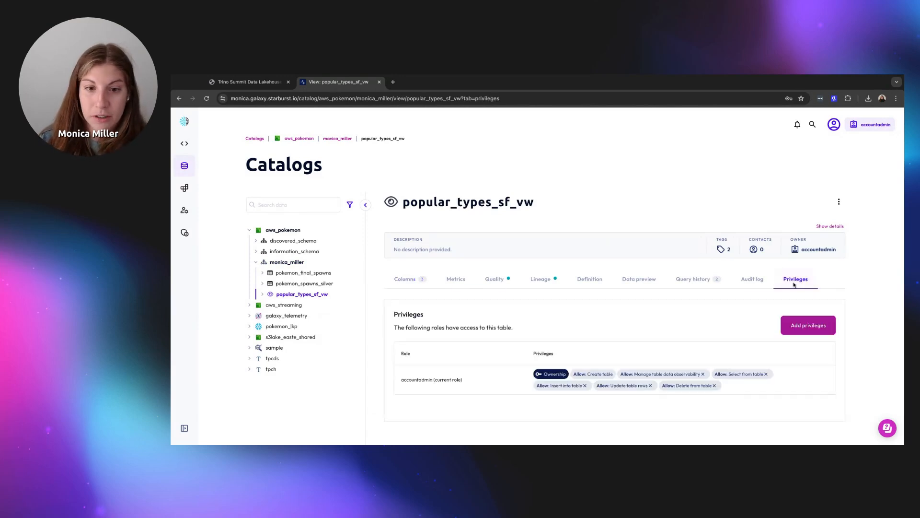
left_click(808, 325)
left_click(584, 283)
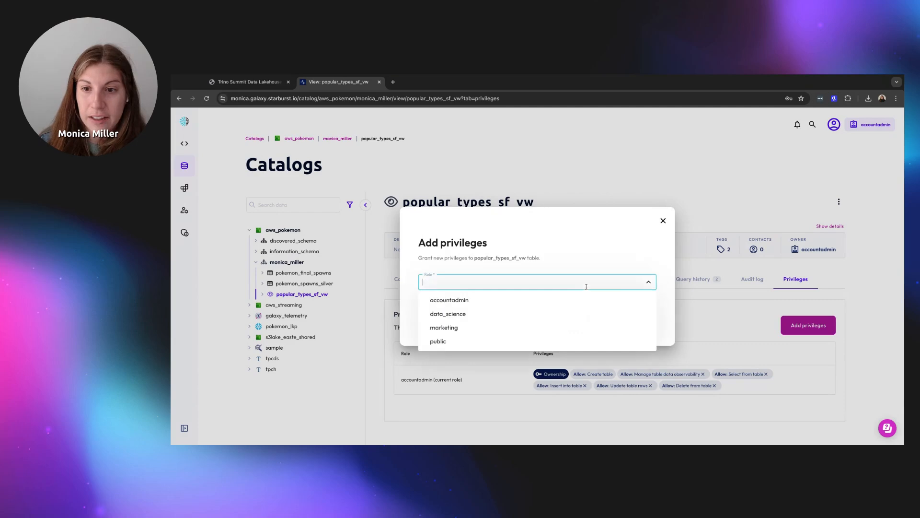
left_click(546, 328)
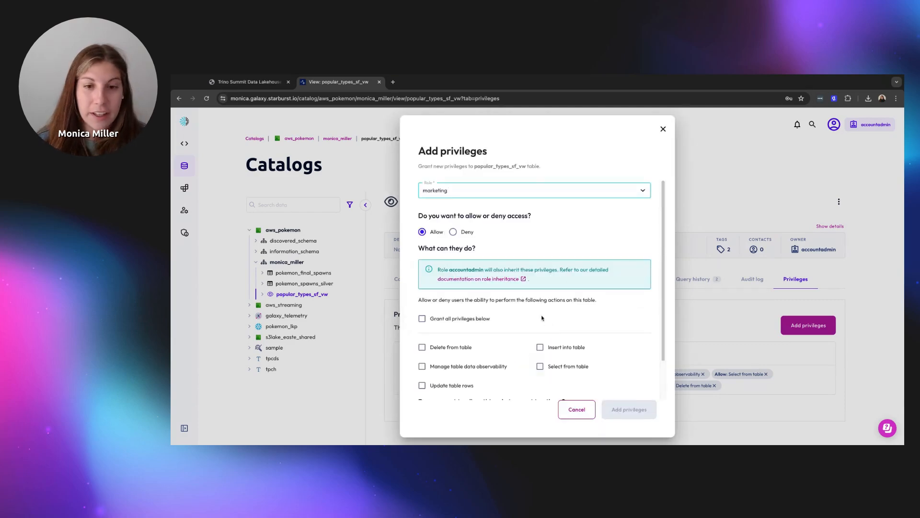
scroll(573, 301, "down", 1)
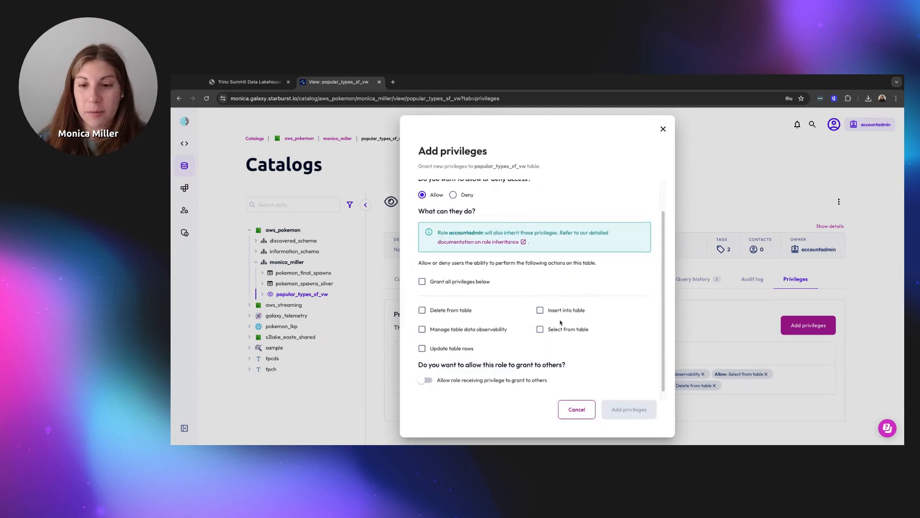
left_click(541, 329)
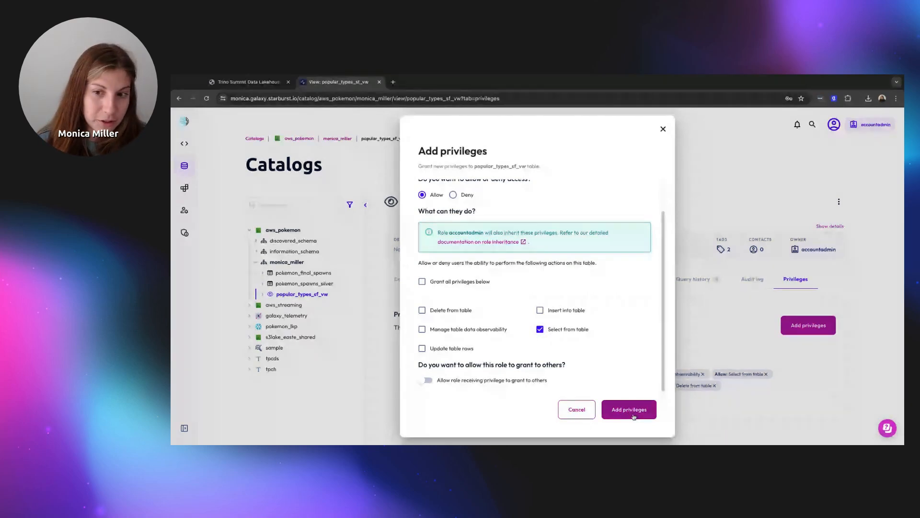
left_click(634, 416)
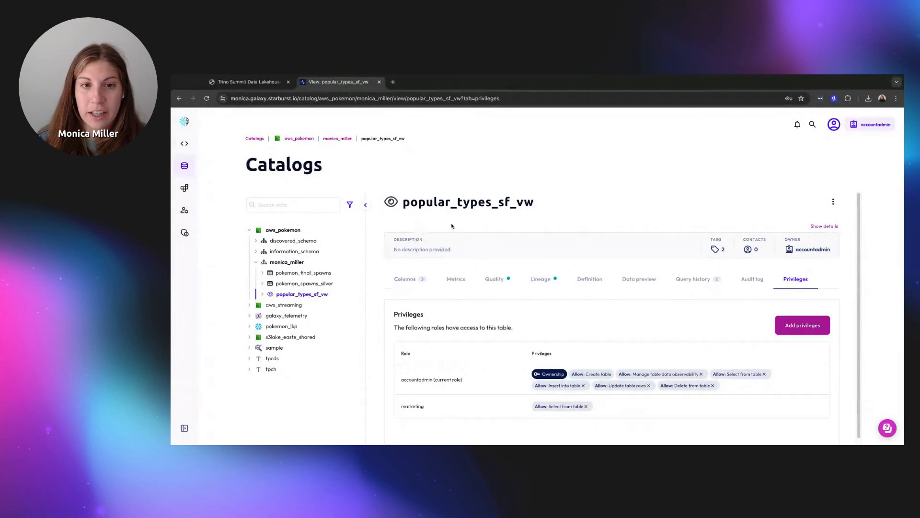
left_click(312, 283)
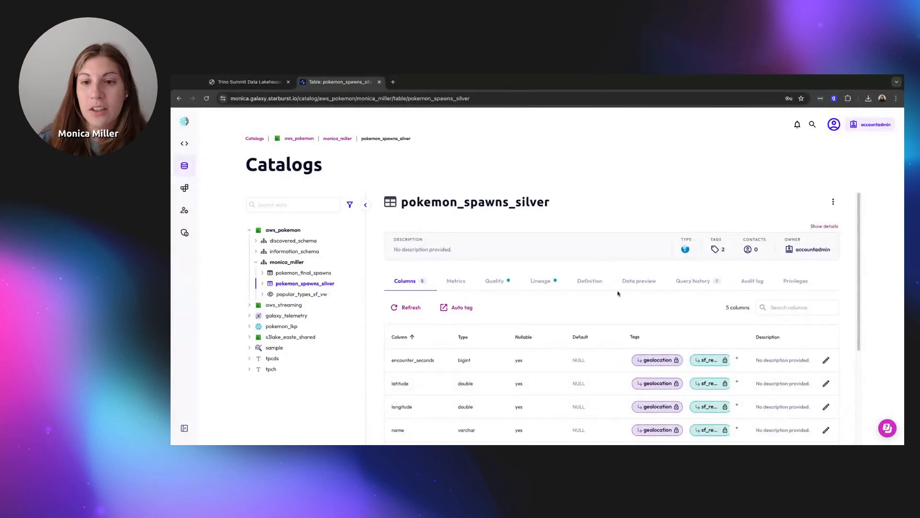
Inspect the lineage pokemon → pokemon_spawns_silver → pokemon_final_spawns, then open pokemon_final_spawns
left_click(527, 282)
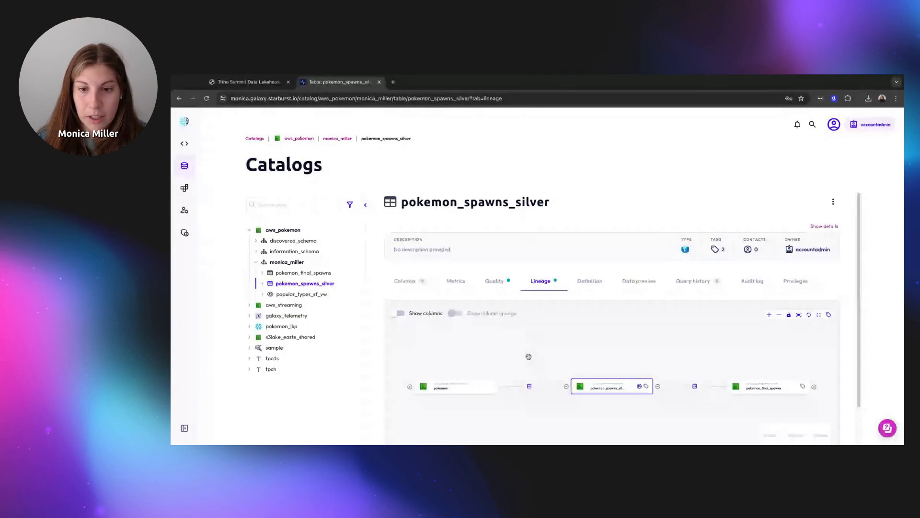
scroll(851, 333, "down", 2)
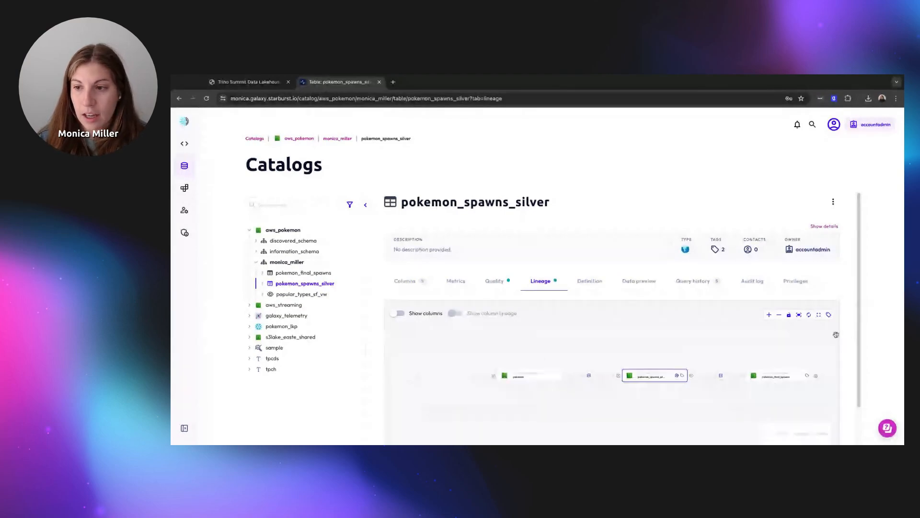
left_click(495, 377)
scroll(650, 383, "down", 2)
scroll(762, 405, "up", 1)
scroll(768, 405, "up", 1)
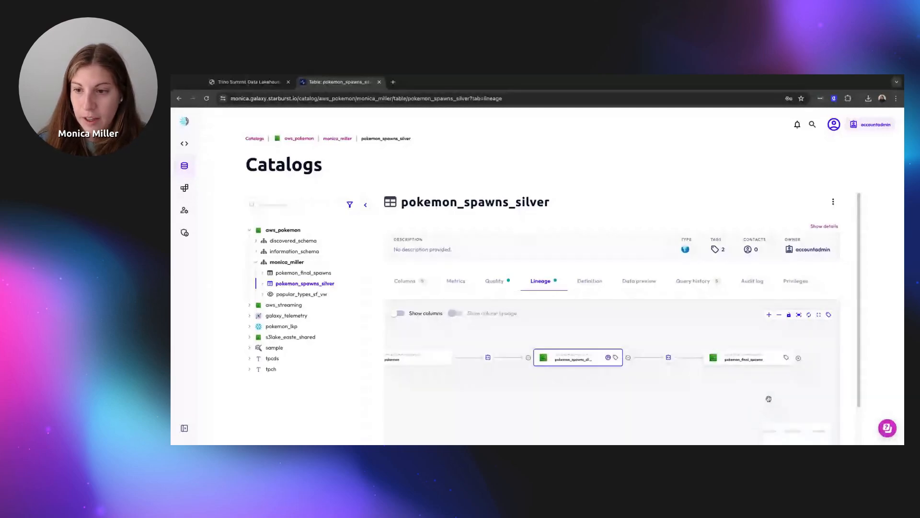
left_click(299, 273)
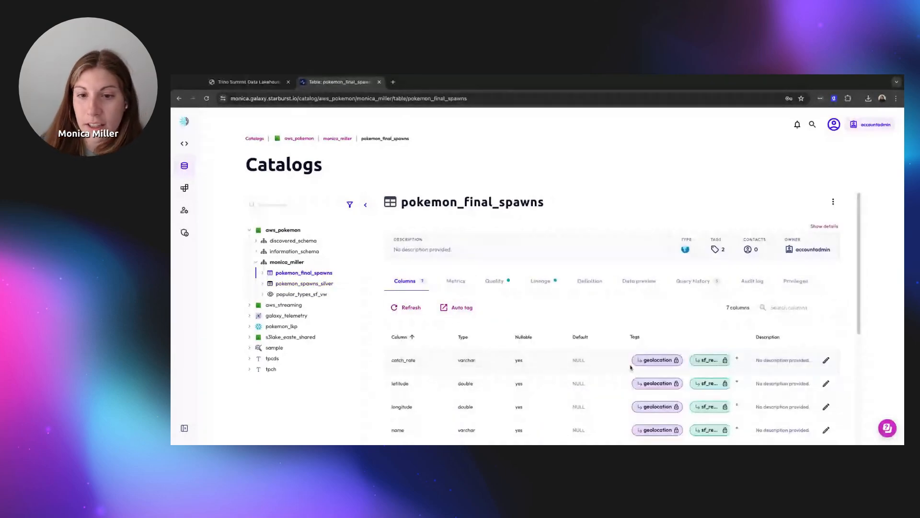
Check the pokemon_final_spawns lineage graph, CREATE TABLE definition and data preview, then its Quality profile
left_click(540, 281)
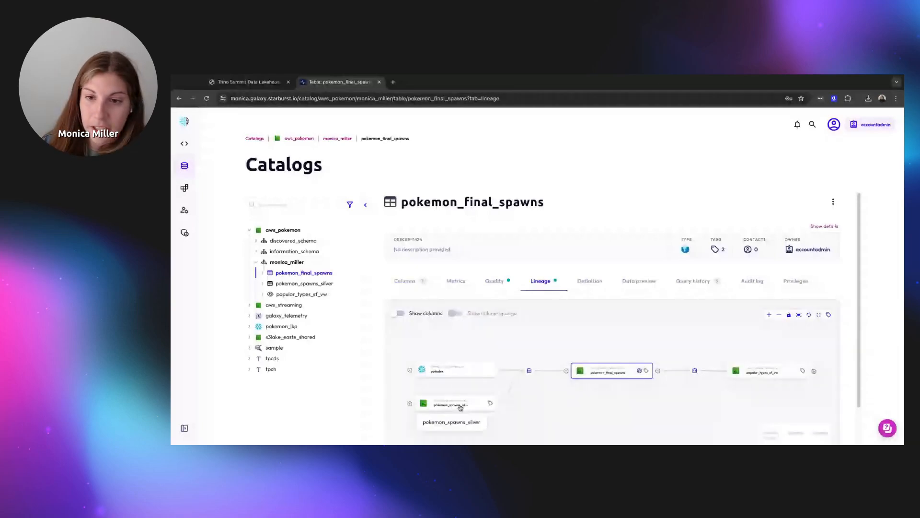
left_click(593, 282)
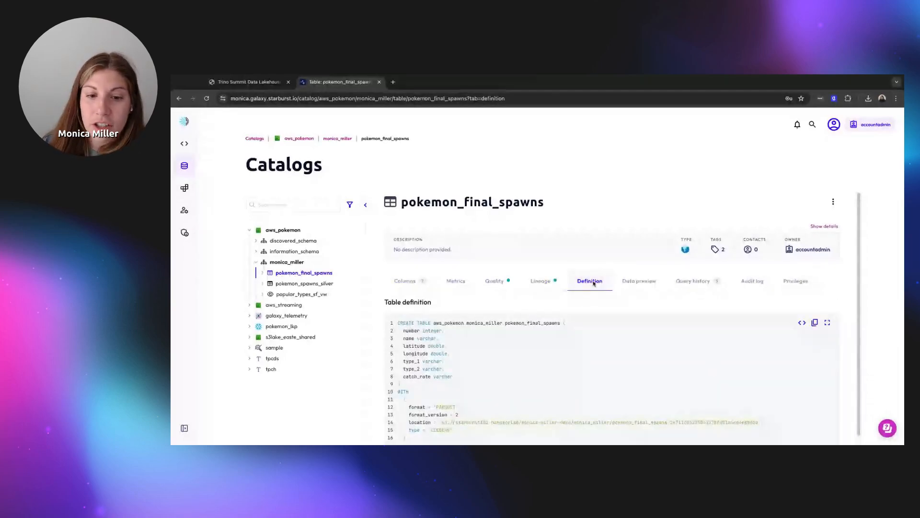
left_click(637, 283)
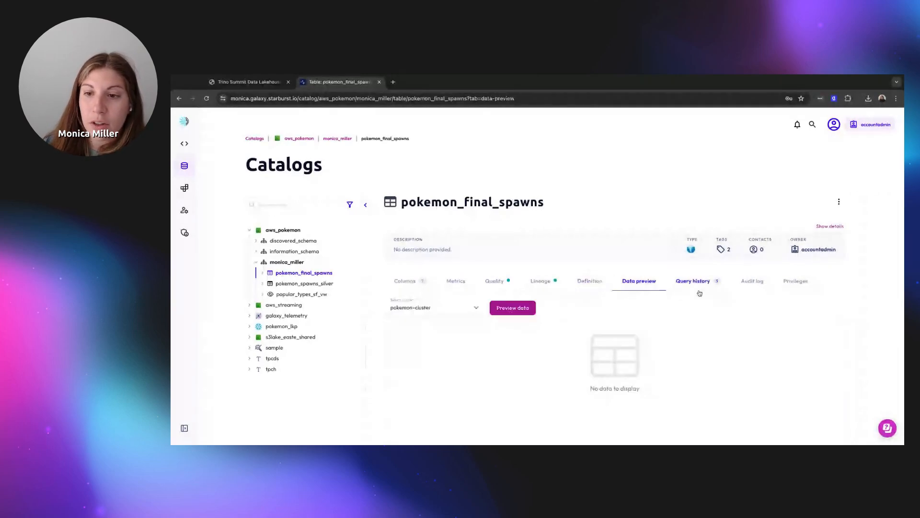
left_click(498, 281)
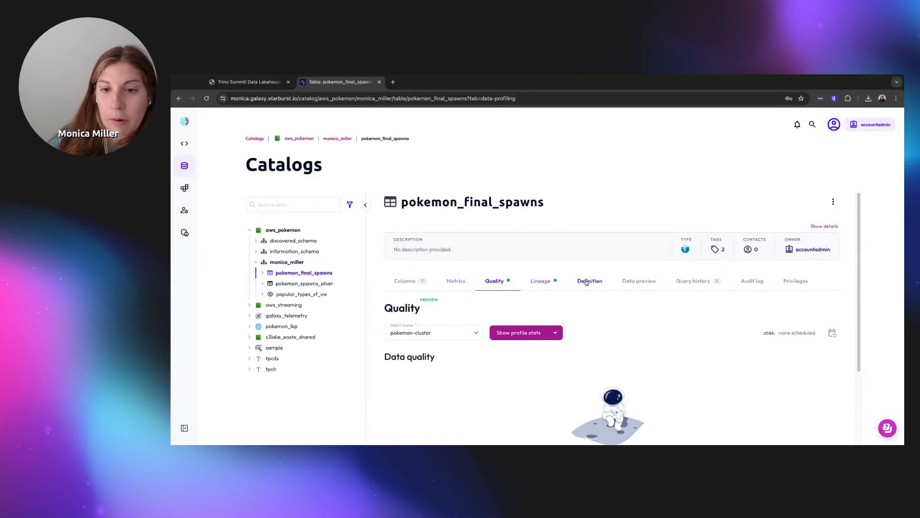
scroll(603, 287, "down", 2)
scroll(603, 287, "up", 3)
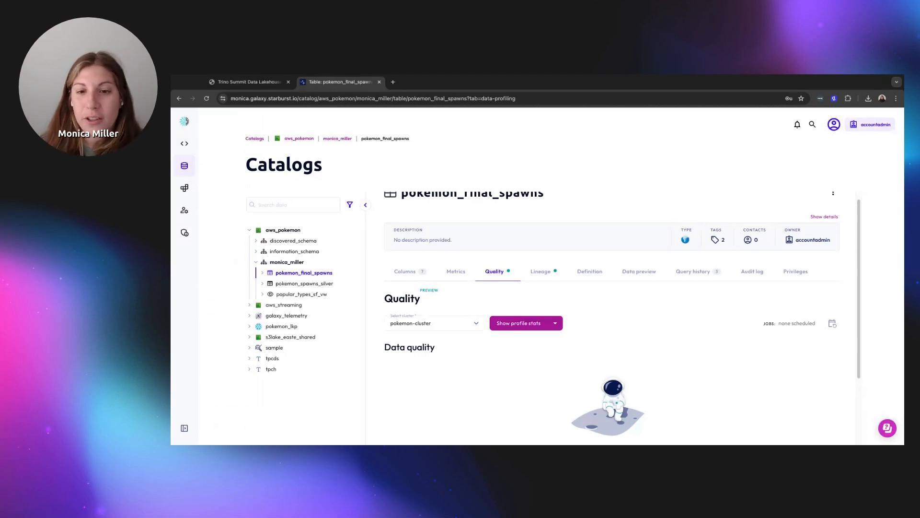
scroll(510, 274, "up", 1)
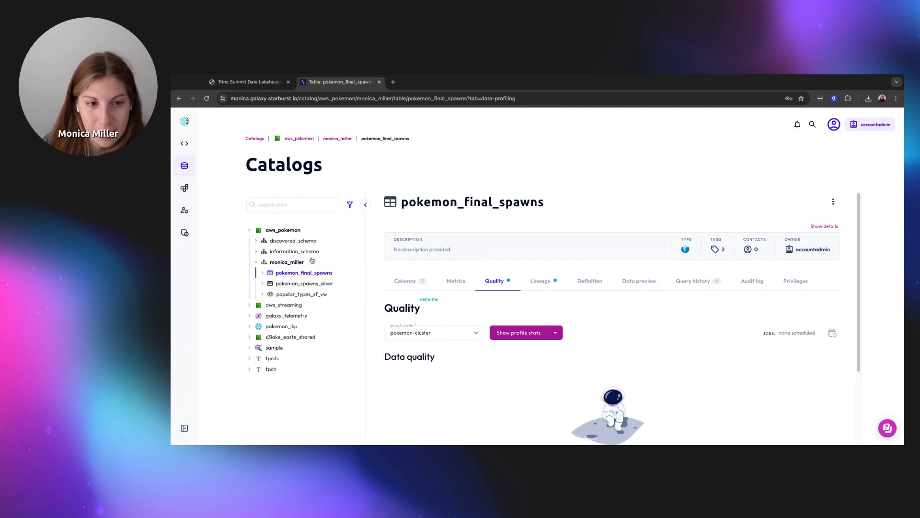
left_click(283, 263)
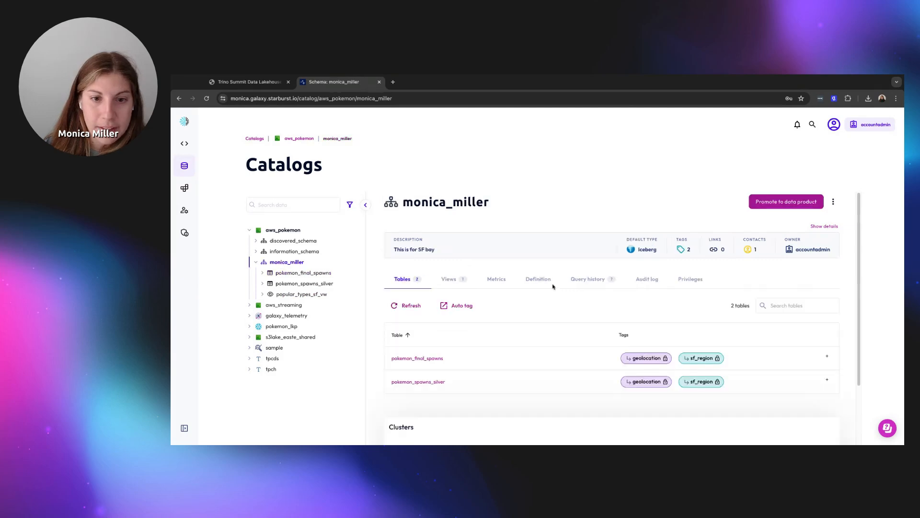
left_click(774, 205)
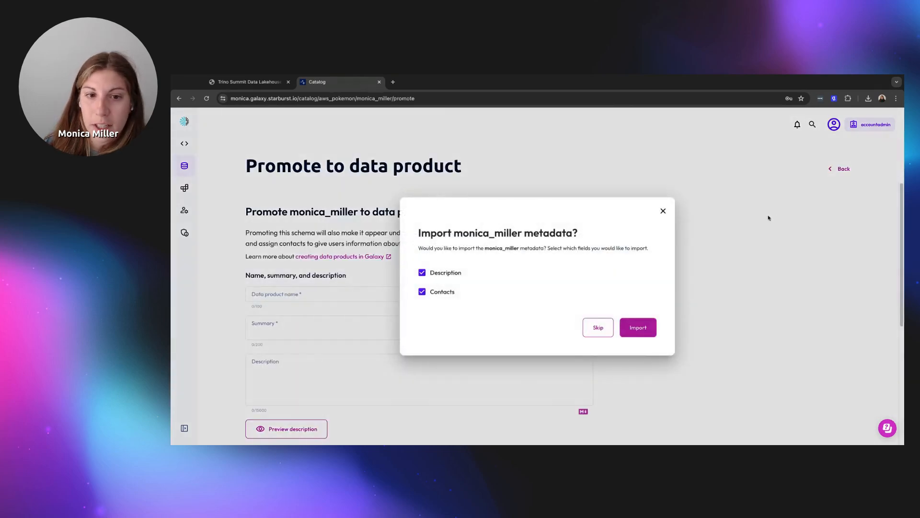
left_click(638, 328)
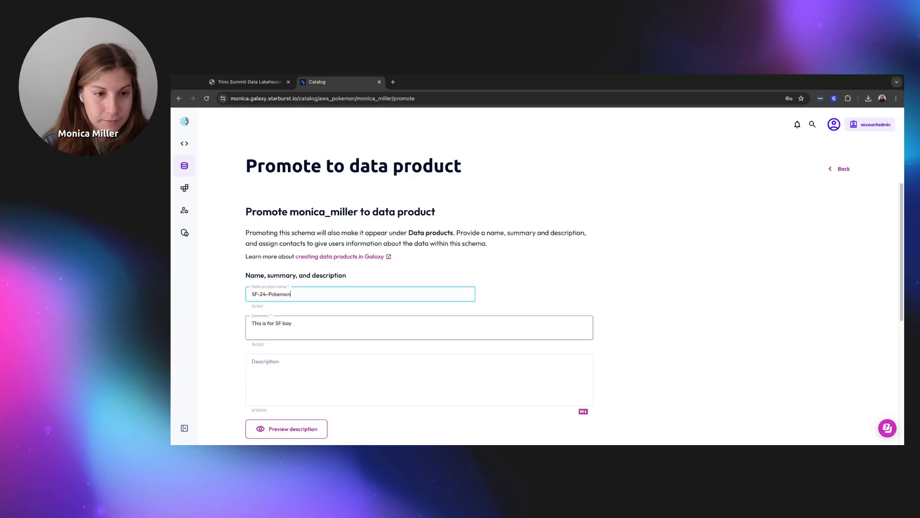
scroll(530, 329, "down", 2)
left_click(523, 323)
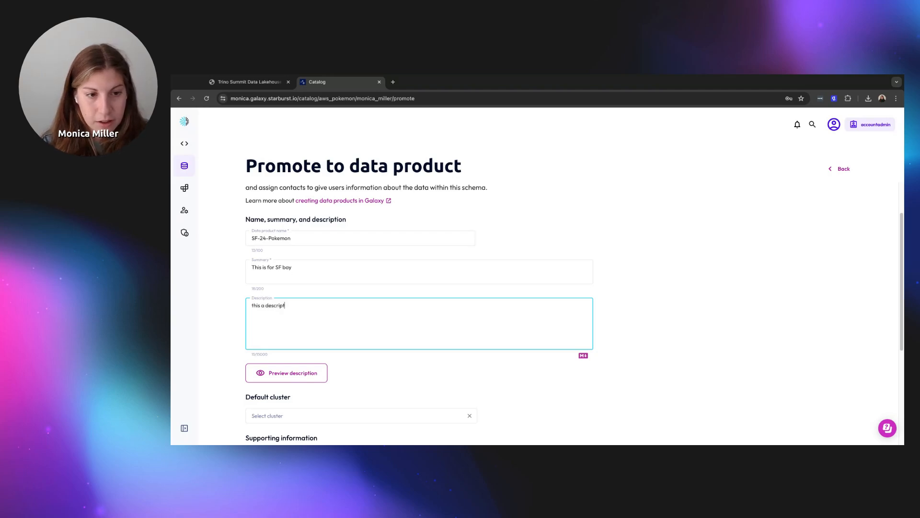
Make pokemon-cluster the default cluster, drop the empty link row, and create the SF-24-Pokemon product
scroll(550, 319, "down", 5)
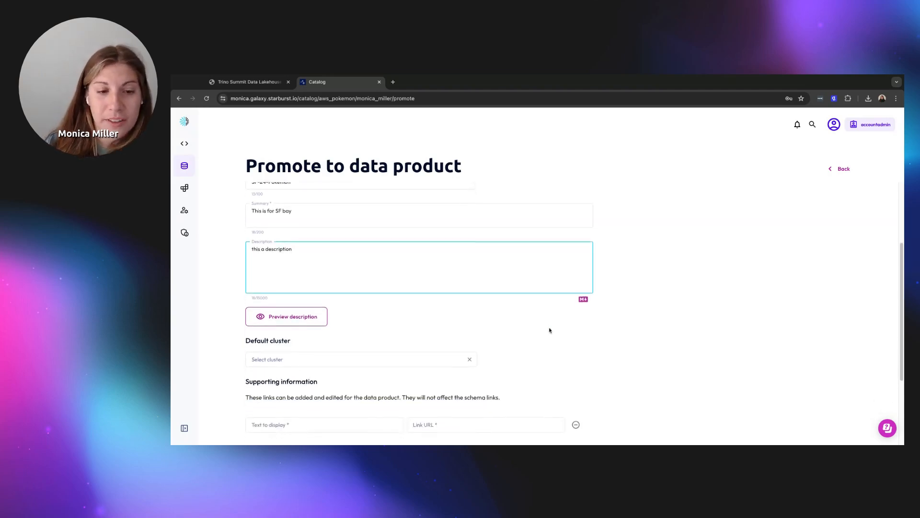
left_click(433, 258)
left_click(421, 280)
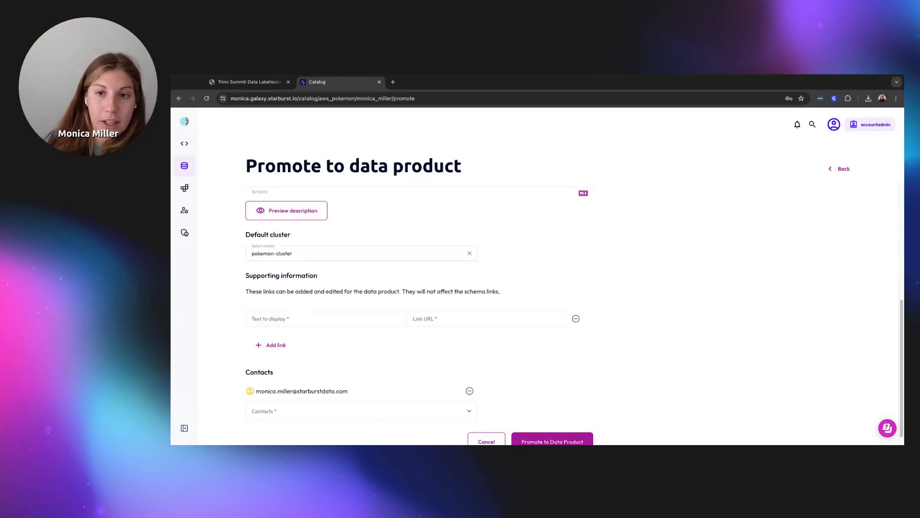
scroll(541, 277, "down", 1)
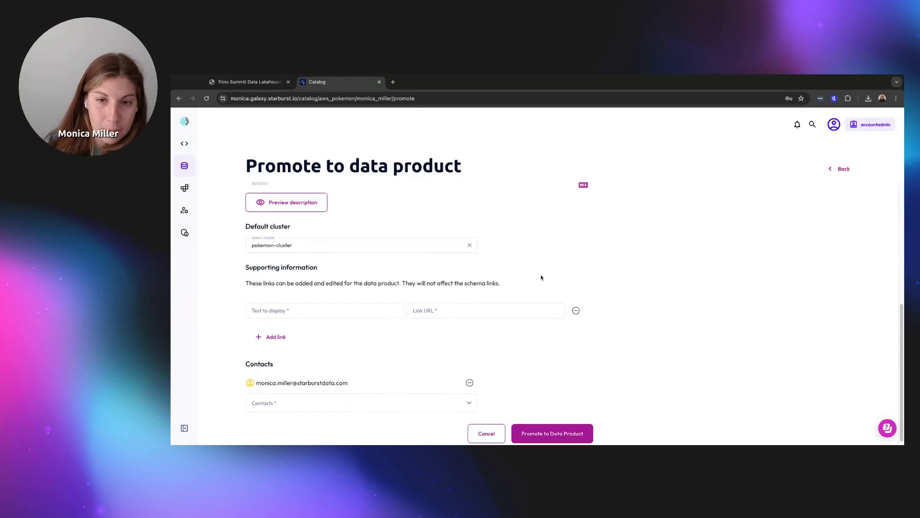
left_click(576, 306)
left_click(563, 423)
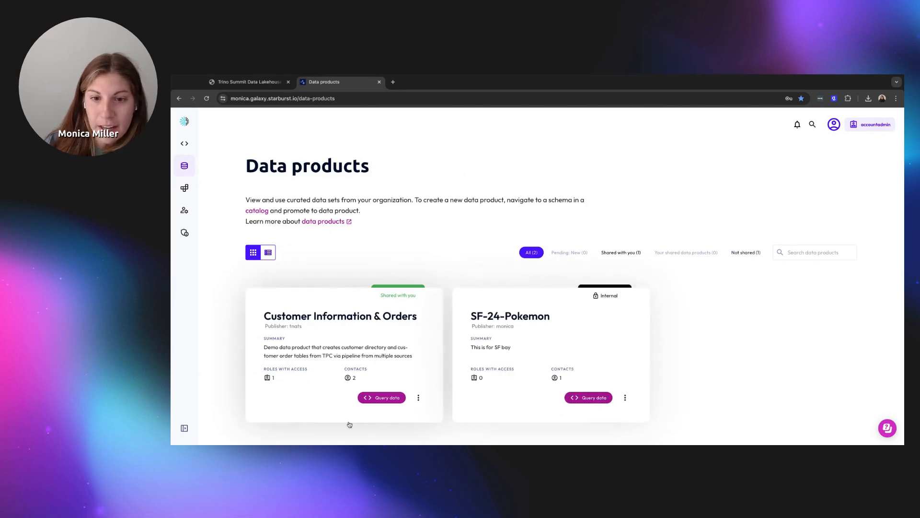
Browse the Customer Information & Orders overview and list its seven datasets
left_click(382, 326)
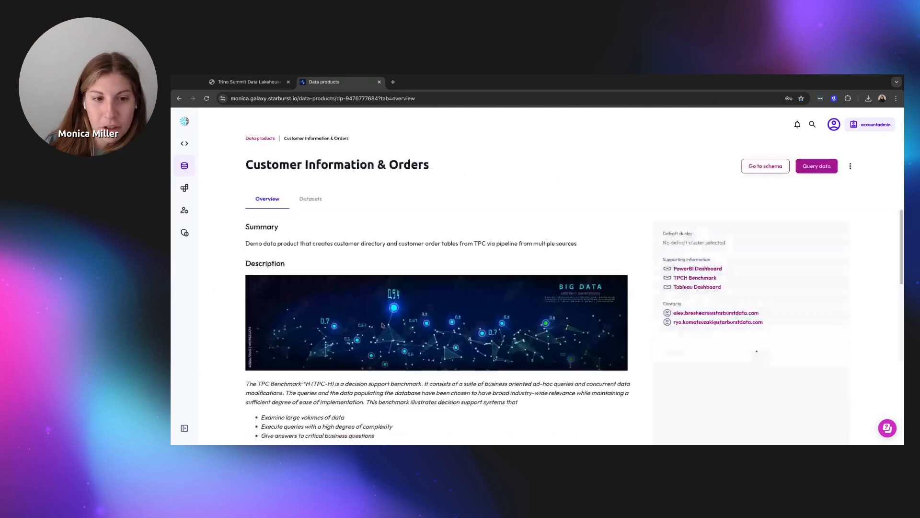
scroll(475, 353, "down", 1)
scroll(478, 352, "up", 1)
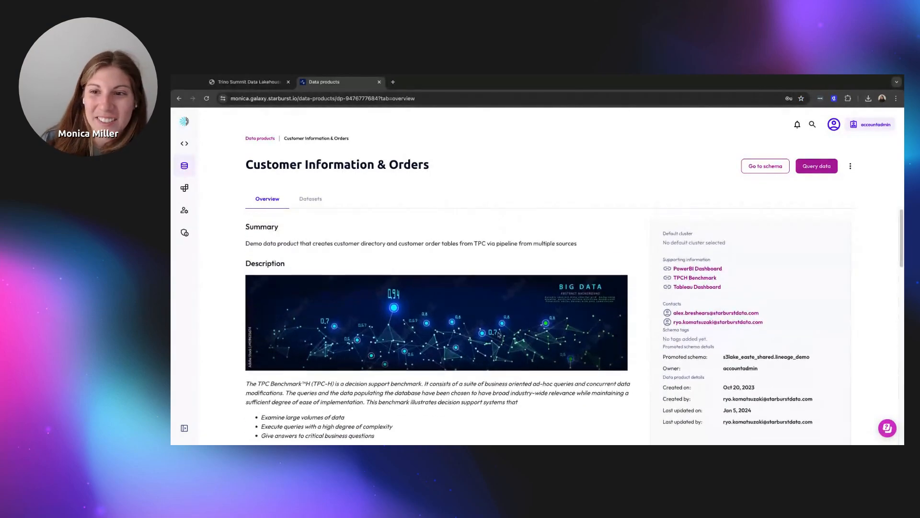
scroll(659, 367, "down", 9)
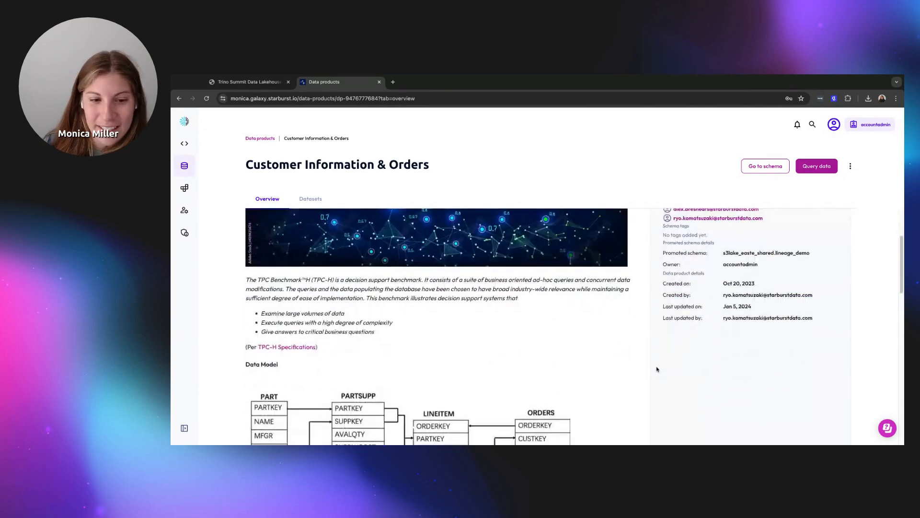
scroll(583, 352, "down", 6)
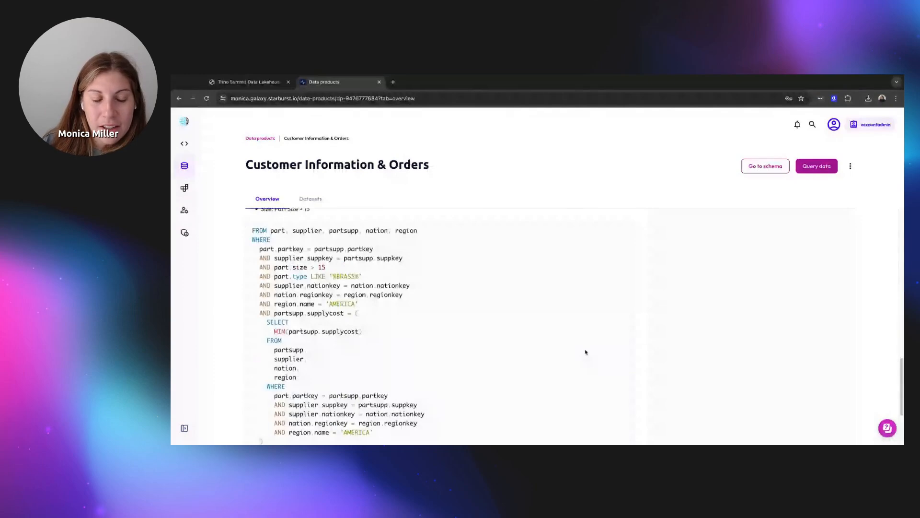
scroll(586, 352, "down", 3)
scroll(587, 353, "up", 16)
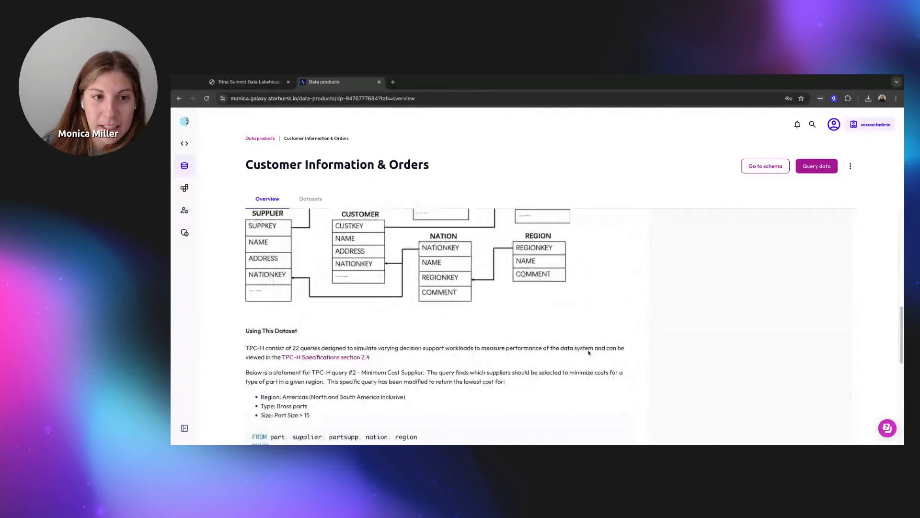
scroll(589, 352, "up", 3)
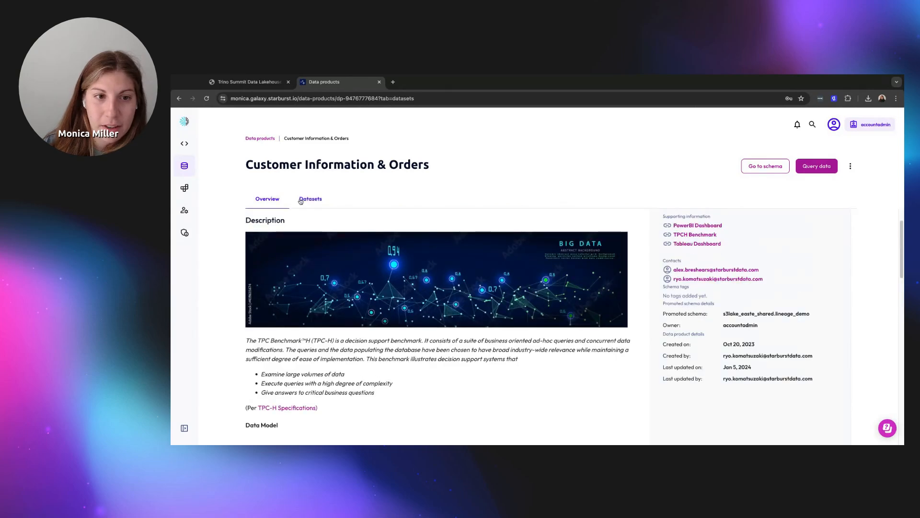
left_click(311, 199)
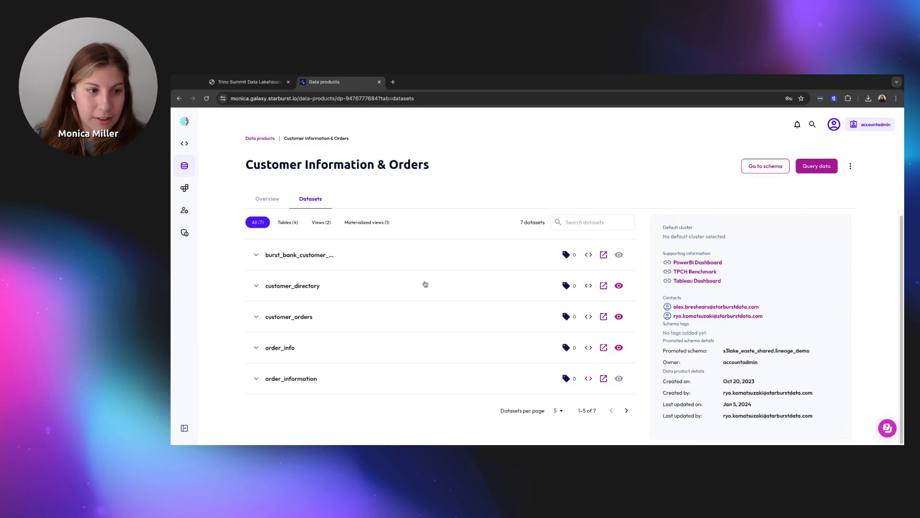
Go through Catalogs to the Data products page and switch the active role to marketing
mouse_move(200, 175)
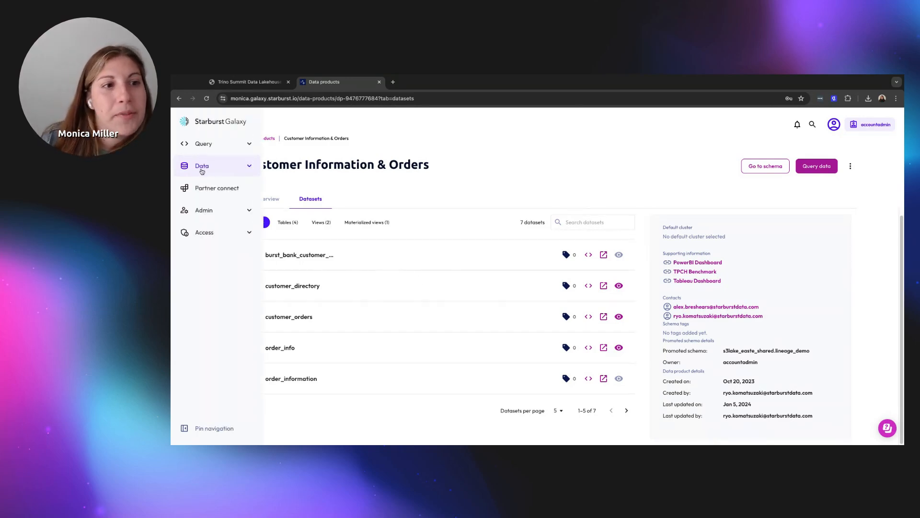
mouse_move(230, 168)
left_click(262, 185)
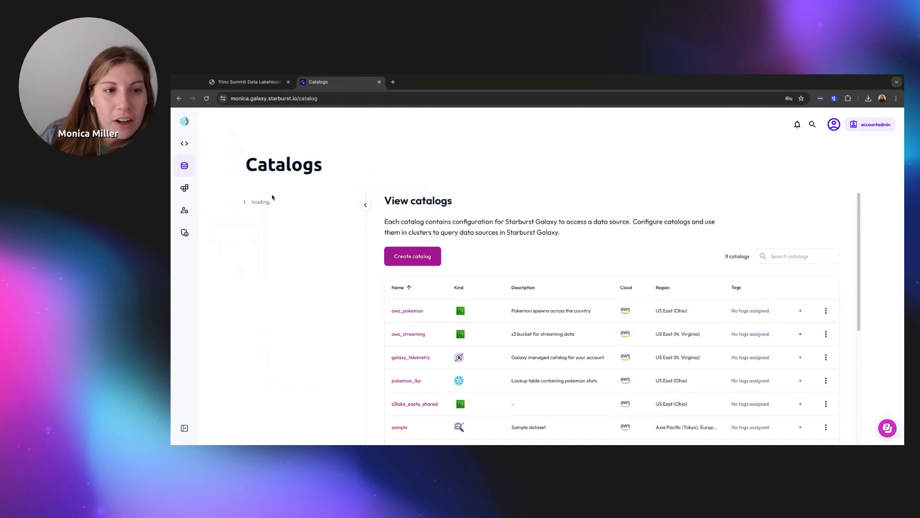
mouse_move(187, 167)
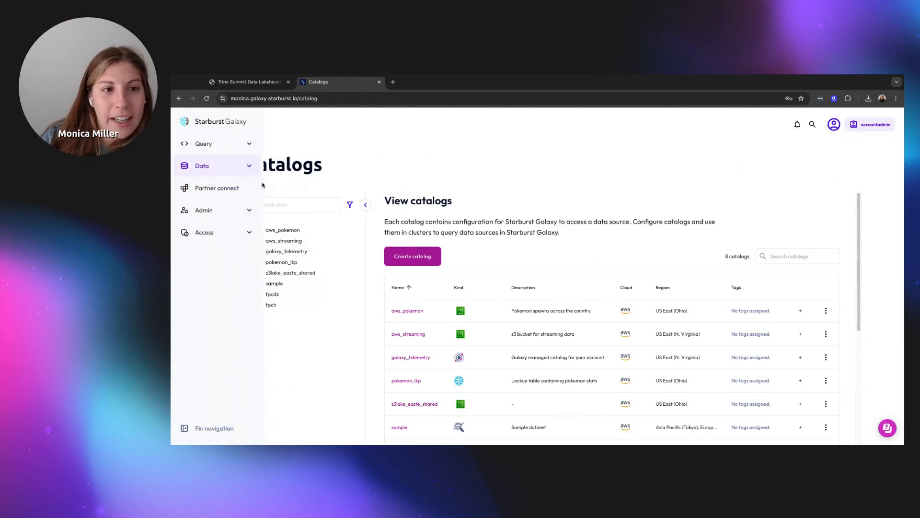
mouse_move(239, 172)
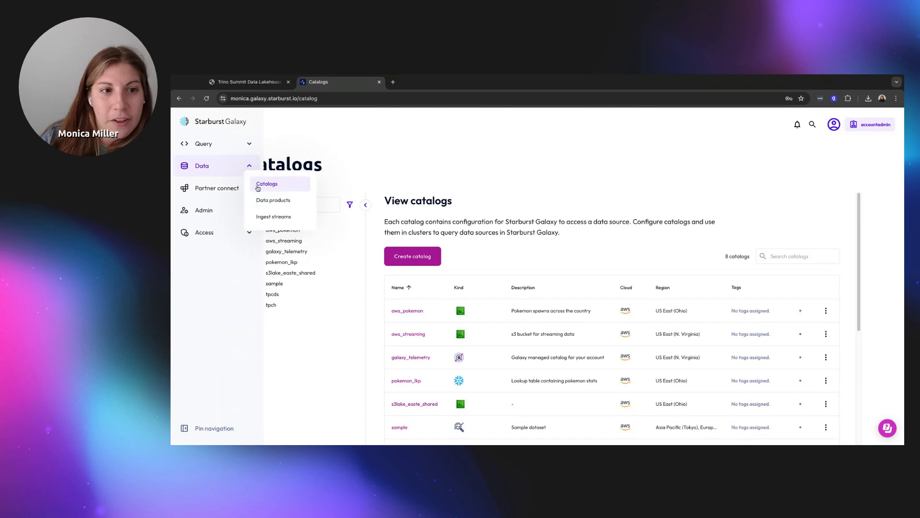
left_click(273, 200)
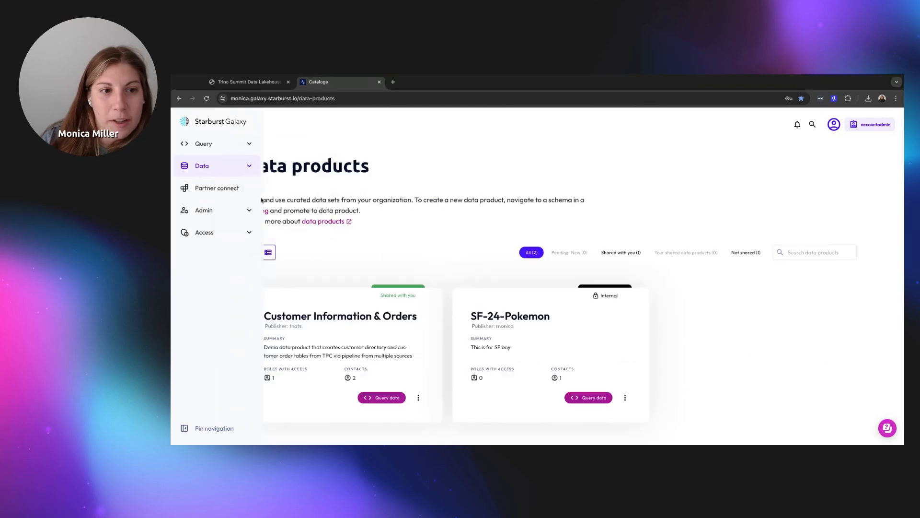
left_click(870, 127)
left_click(865, 208)
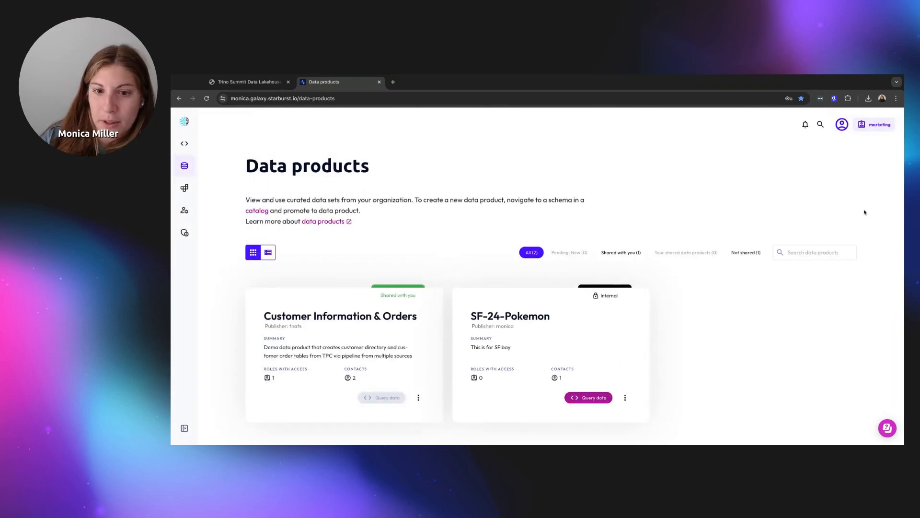